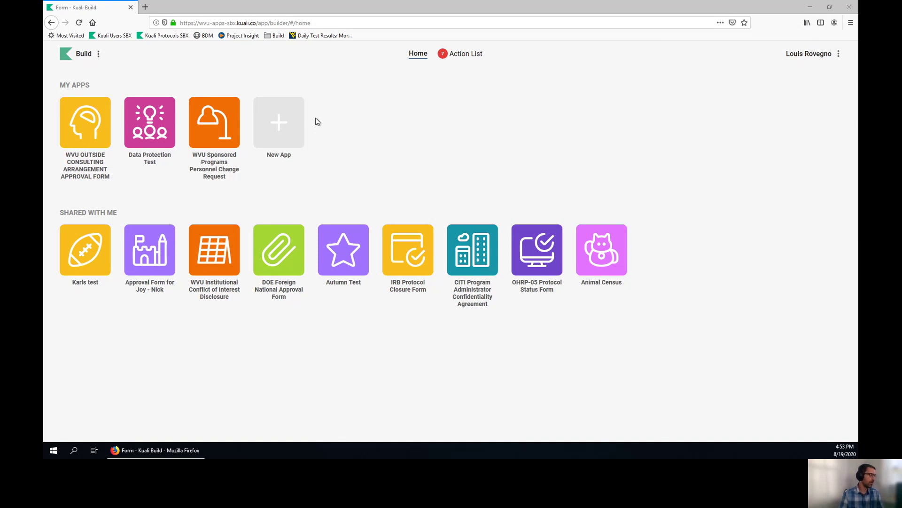
Step: Open the WVU Sponsored Programs Personnel Change Request form and preview it as submitters see it
{"action": "left_click", "coordinate": [211, 124]}
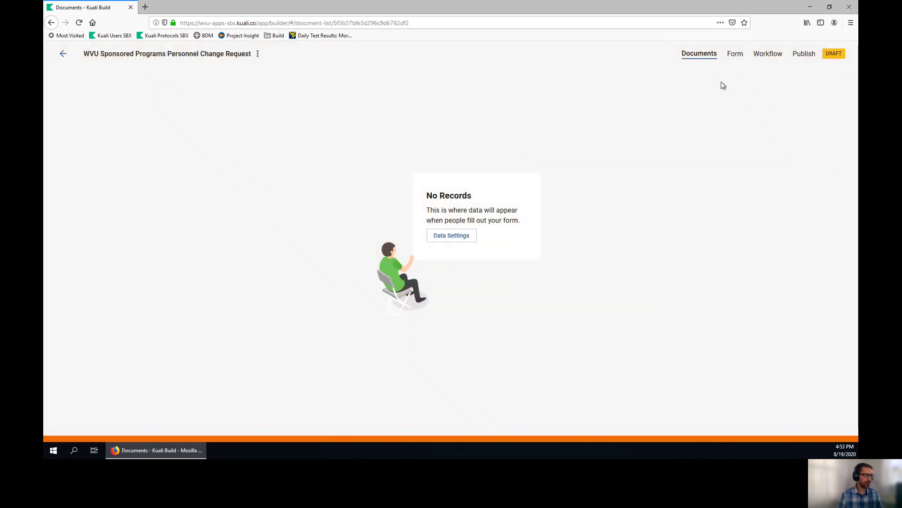
{"action": "left_click", "coordinate": [733, 55]}
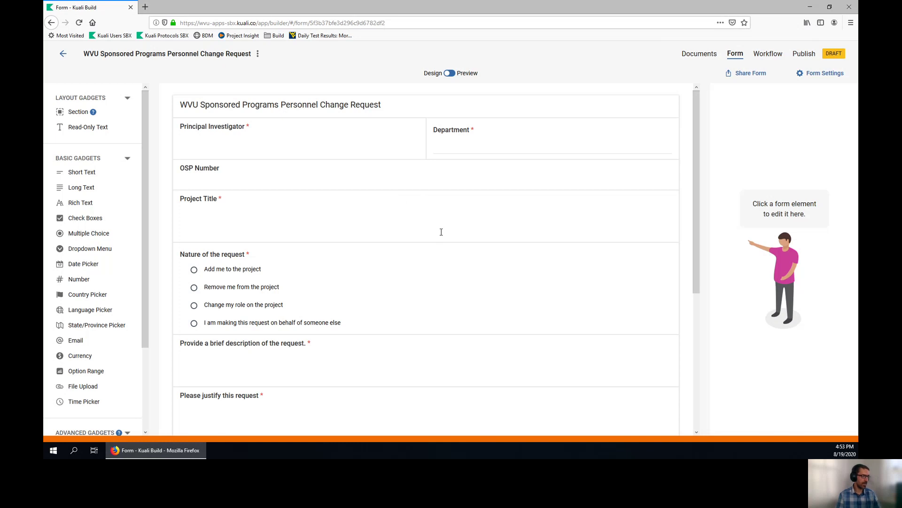
{"action": "left_click", "coordinate": [450, 74]}
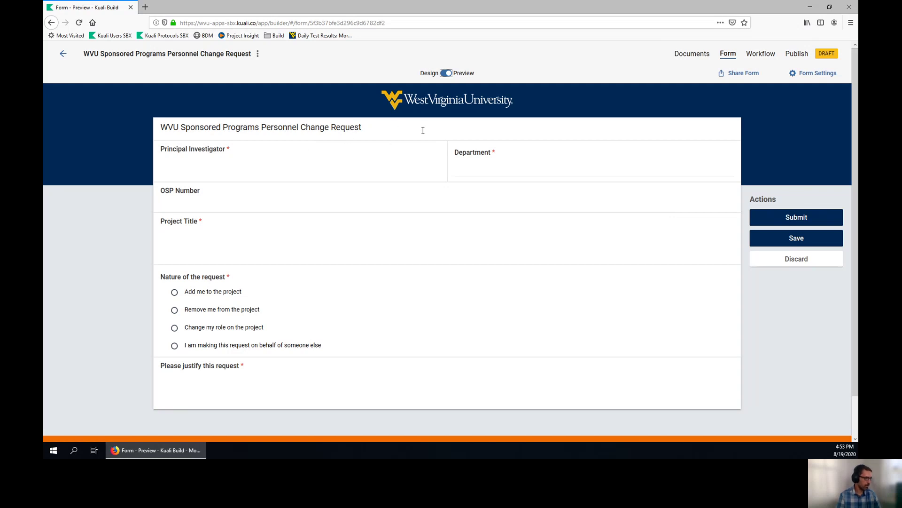
Step: Back in design mode, center the form's title text
{"action": "left_click", "coordinate": [446, 73]}
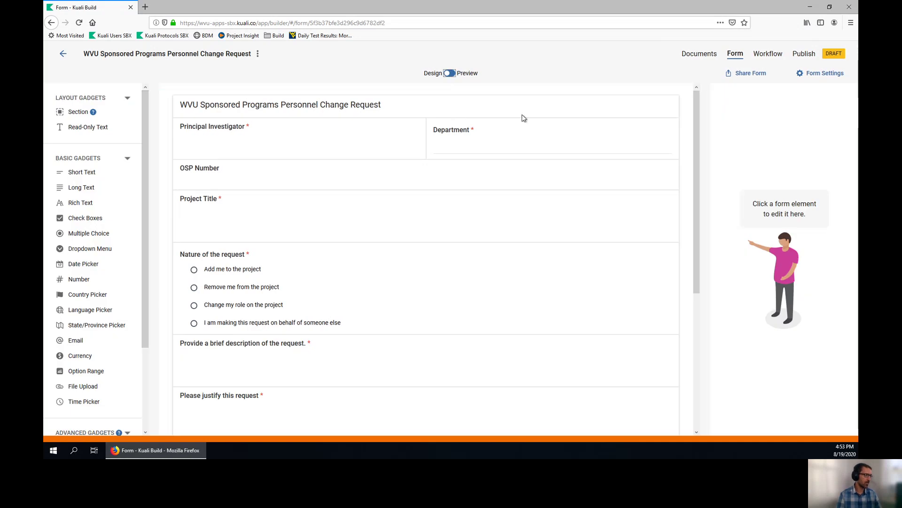
{"action": "left_click", "coordinate": [413, 102]}
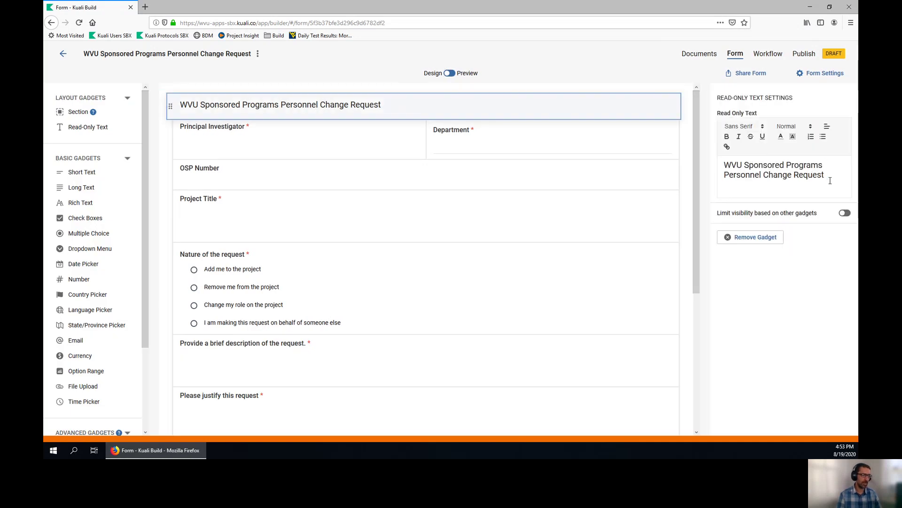
{"action": "left_click_drag", "start_coordinate": [826, 177], "coordinate": [719, 162]}
{"action": "left_click", "coordinate": [827, 126]}
{"action": "left_click", "coordinate": [827, 148]}
Step: Add a Normal-size, left-aligned 'Instructions' list: 1. Submit this form, 2. OSP will respond
{"action": "left_click", "coordinate": [842, 193]}
{"action": "key", "text": "Return"}
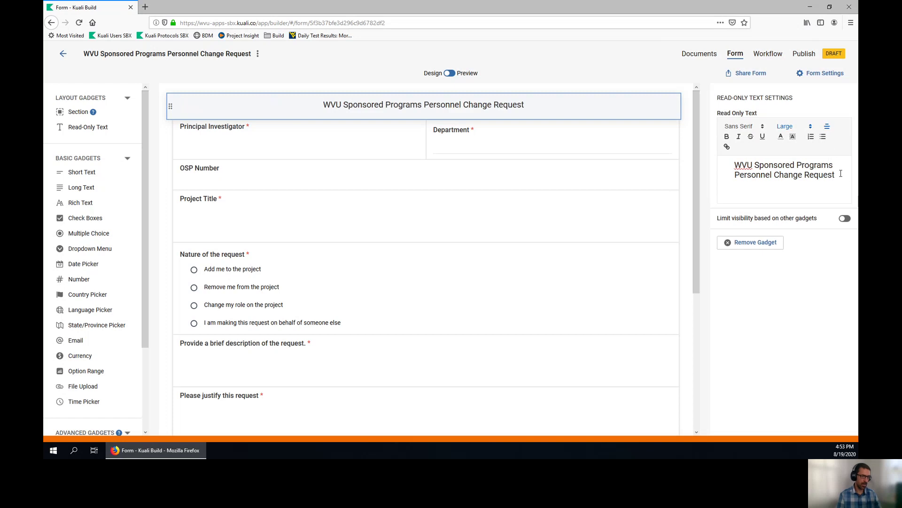
{"action": "left_click", "coordinate": [827, 125]}
{"action": "left_click", "coordinate": [827, 137]}
{"action": "left_click", "coordinate": [794, 126]}
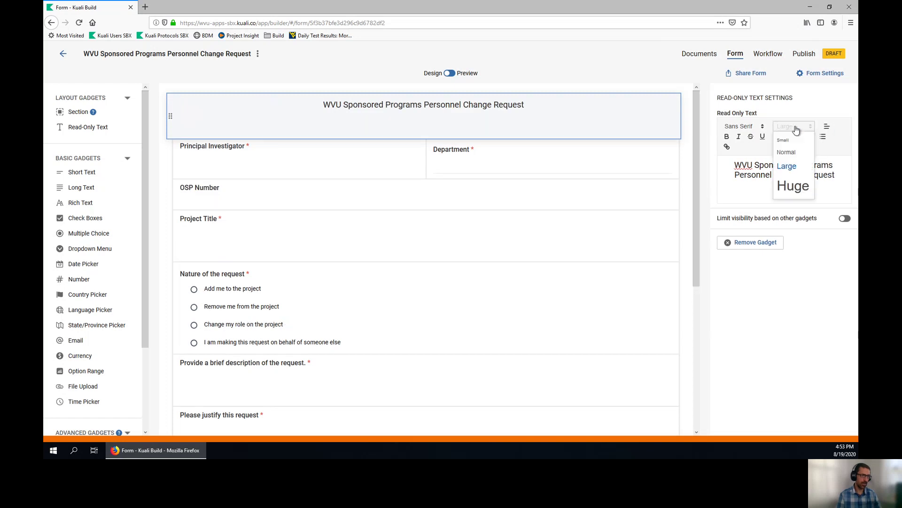
{"action": "left_click", "coordinate": [786, 151]}
{"action": "type", "text": "Instructions"}
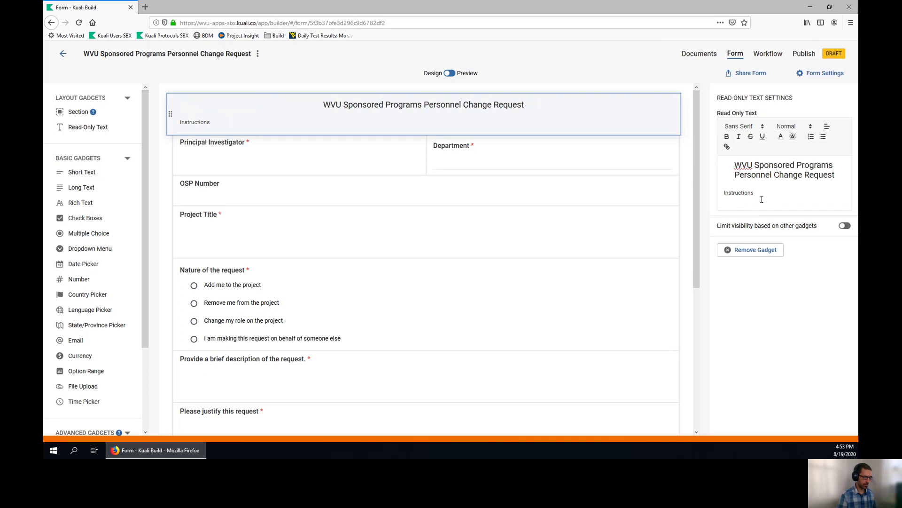
{"action": "key", "text": "Return"}
{"action": "type", "text": "1. Submit this form"}
{"action": "key", "text": "Return"}
{"action": "type", "text": "OSP will respond"}
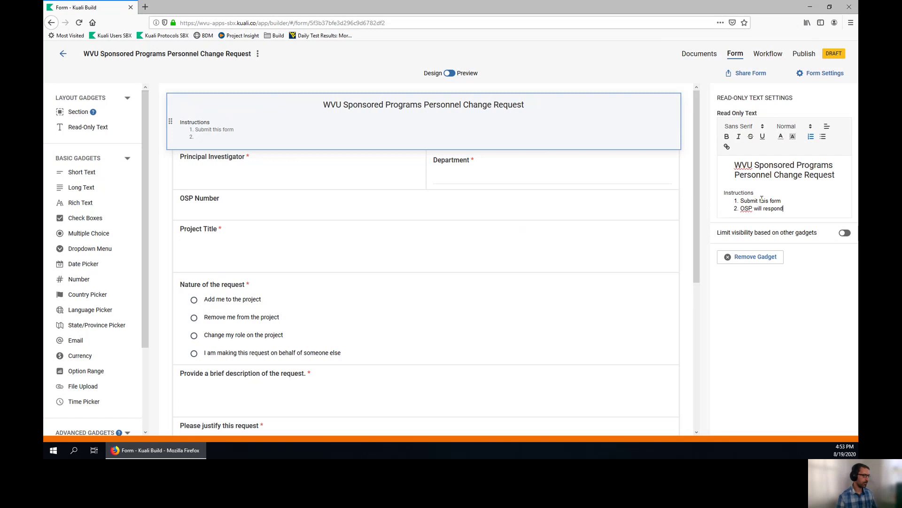
{"action": "left_click", "coordinate": [692, 275]}
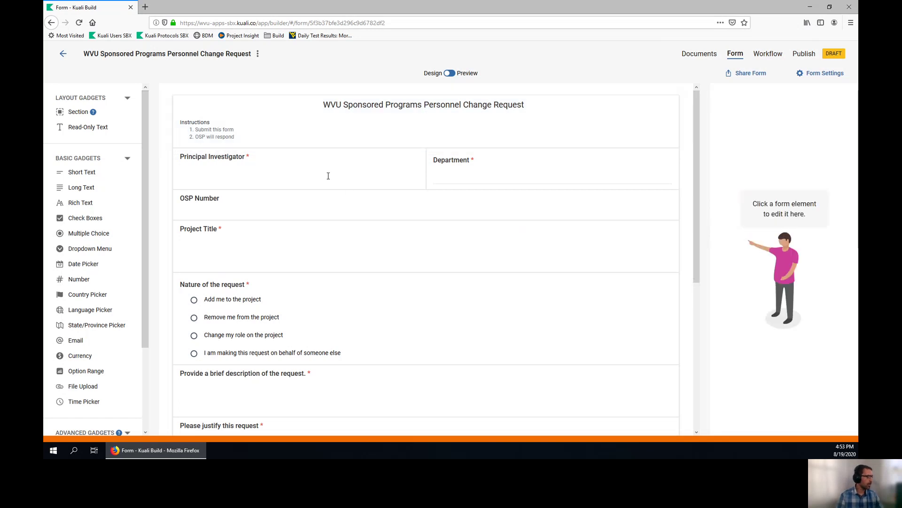
Step: Replace the old Principal Investigator field with a person lookup labelled 'Principal Investigator' beside Department
{"action": "left_click", "coordinate": [294, 175]}
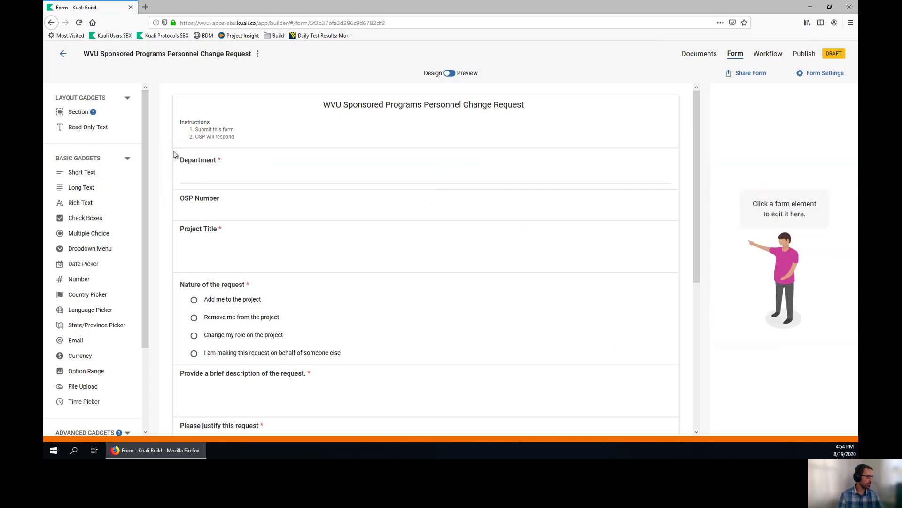
{"action": "scroll", "coordinate": [96, 353], "scroll_direction": "down", "scroll_amount": 3}
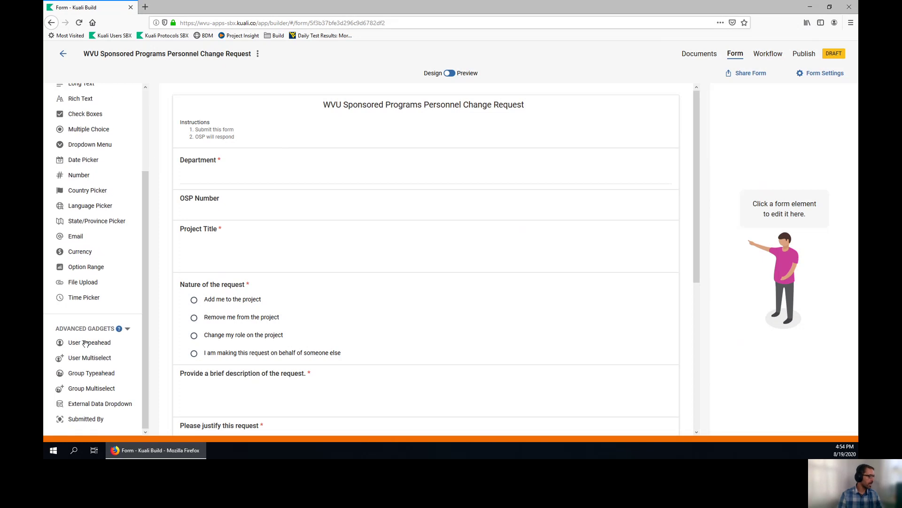
{"action": "left_click_drag", "start_coordinate": [89, 344], "coordinate": [239, 172]}
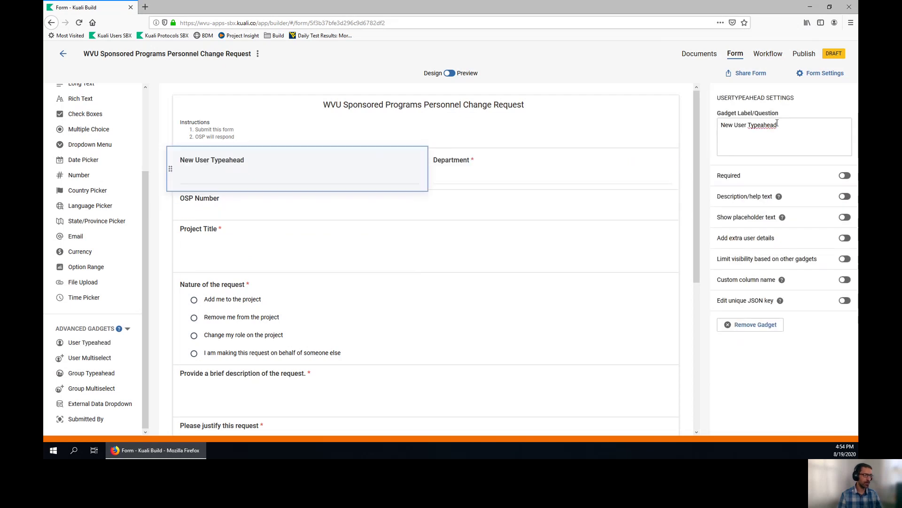
{"action": "key", "text": "ctrl+a"}
{"action": "type", "text": "Pr"}
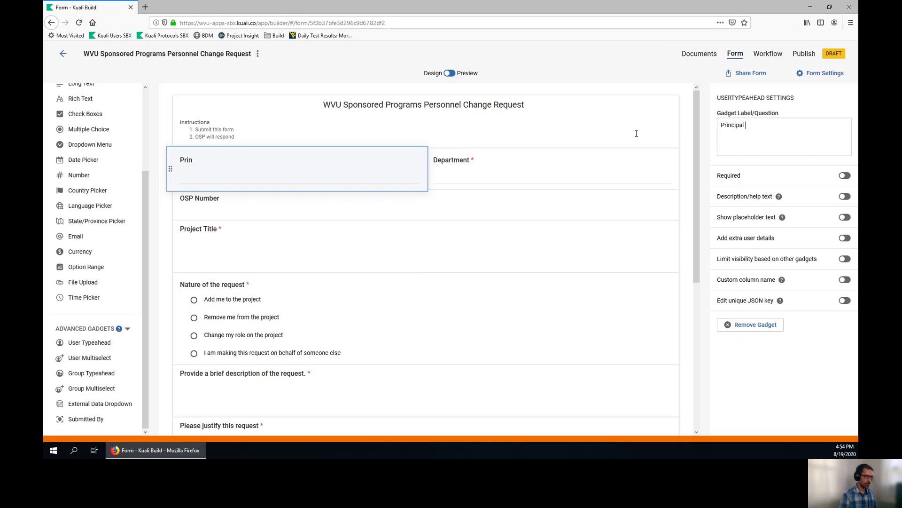
{"action": "type", "text": "incipal Investigator"}
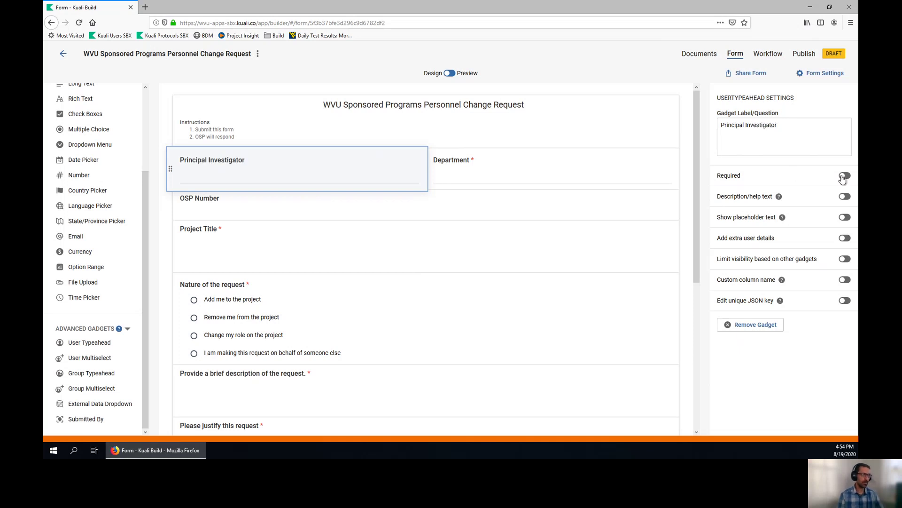
Step: Make it required, with placeholder 'Type name or email' and the person's email added
{"action": "left_click", "coordinate": [802, 177]}
{"action": "left_click", "coordinate": [844, 217]}
{"action": "left_click", "coordinate": [778, 237]}
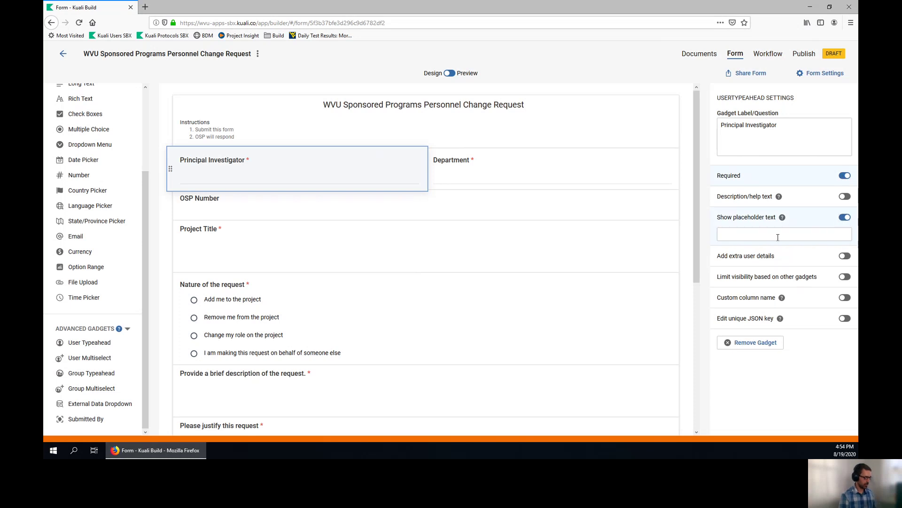
{"action": "type", "text": "Type n"}
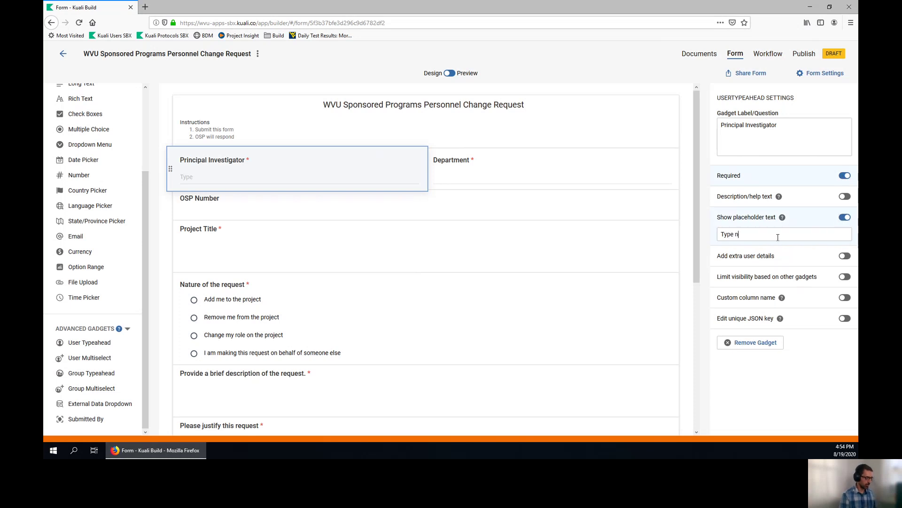
{"action": "type", "text": "ame or email"}
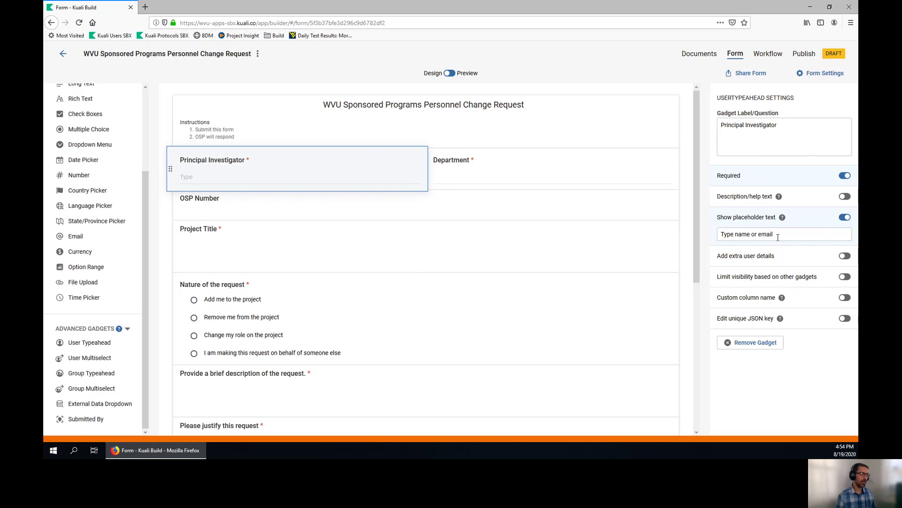
{"action": "left_click", "coordinate": [841, 256]}
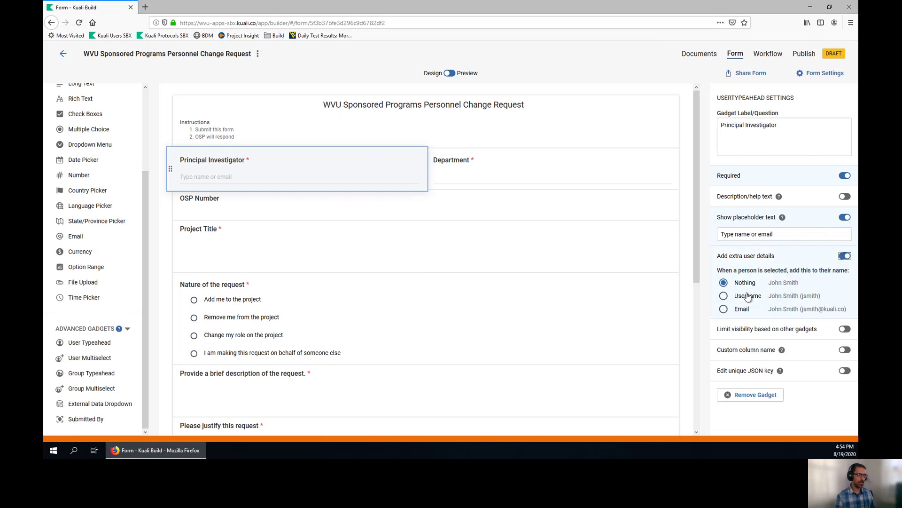
{"action": "left_click", "coordinate": [724, 312]}
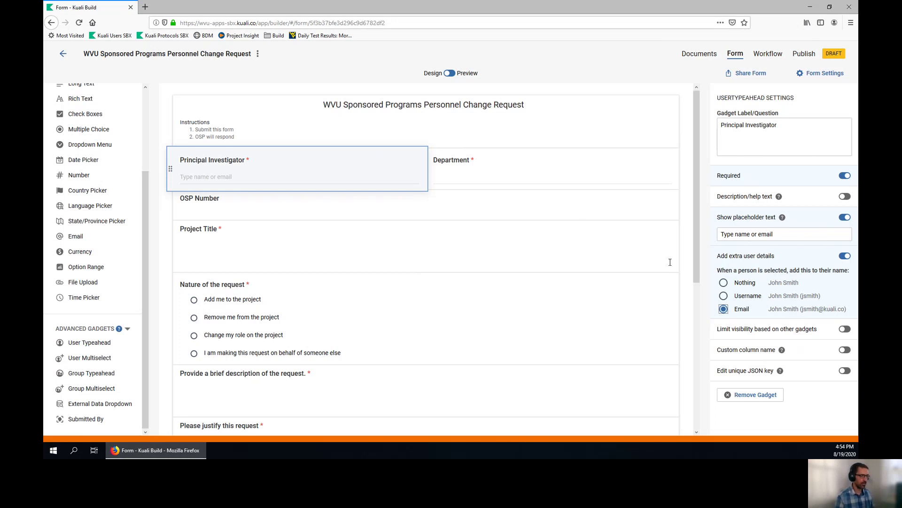
{"action": "left_click", "coordinate": [711, 342]}
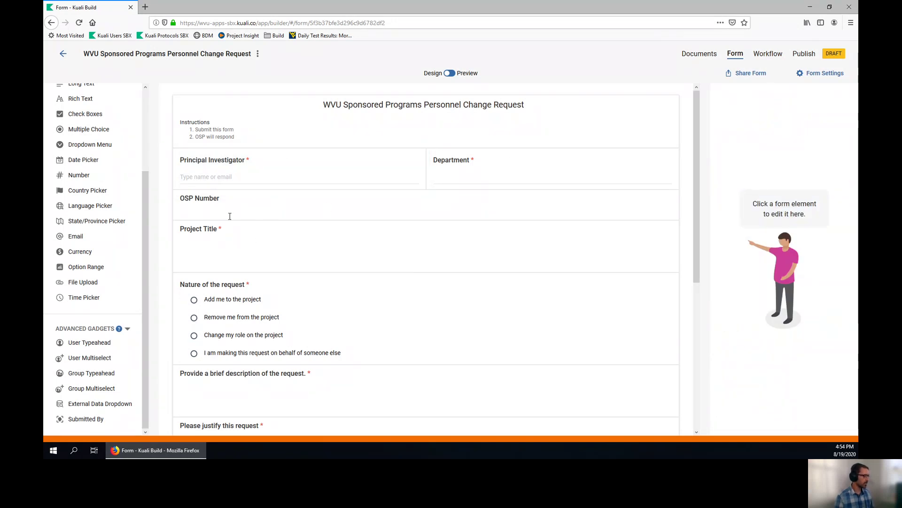
{"action": "scroll", "coordinate": [94, 172], "scroll_direction": "up", "scroll_amount": 3}
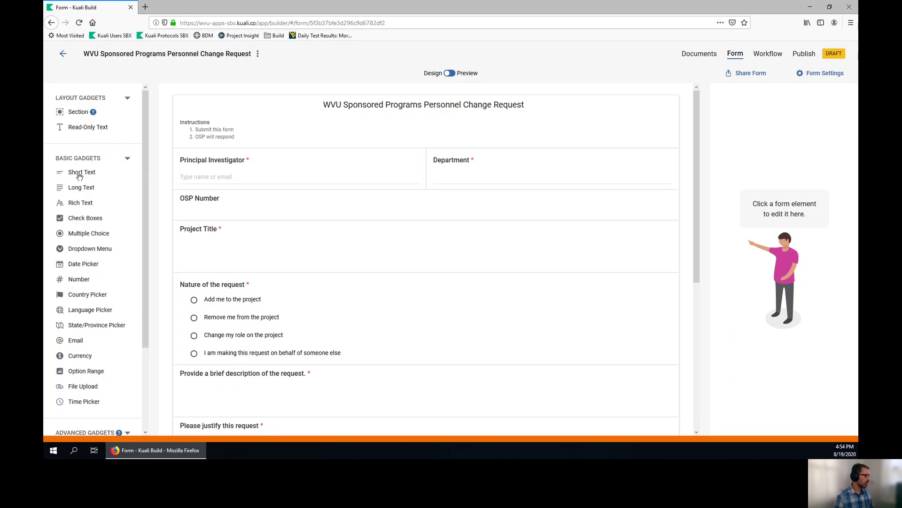
{"action": "left_click_drag", "start_coordinate": [83, 171], "coordinate": [623, 205]}
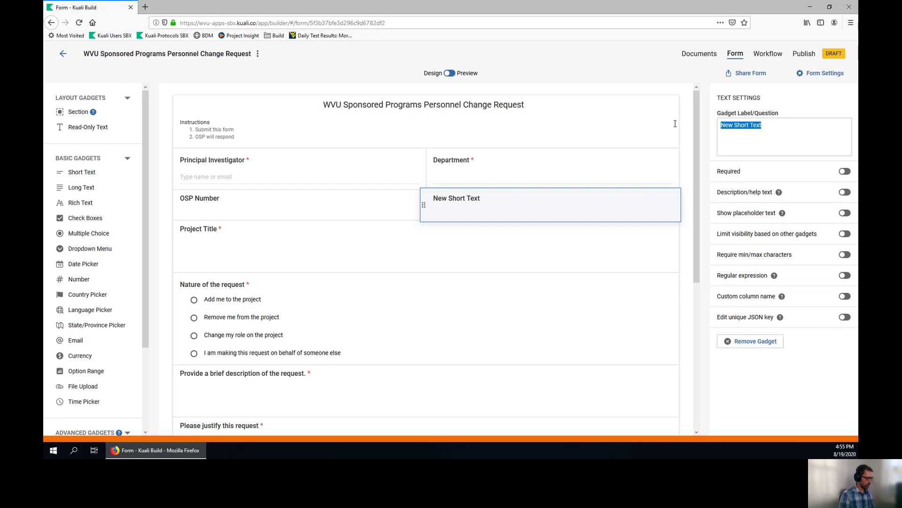
{"action": "type", "text": "WVU+kc"}
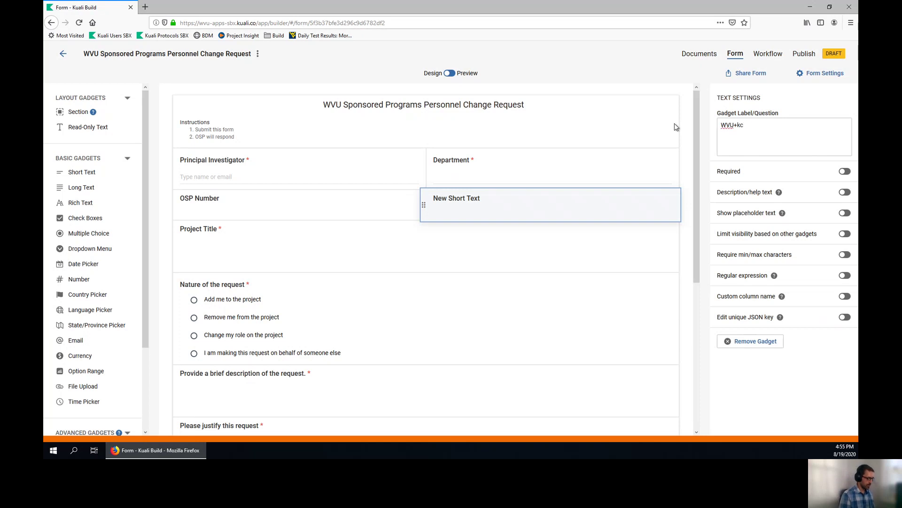
{"action": "type", "text": " Proposal Number"}
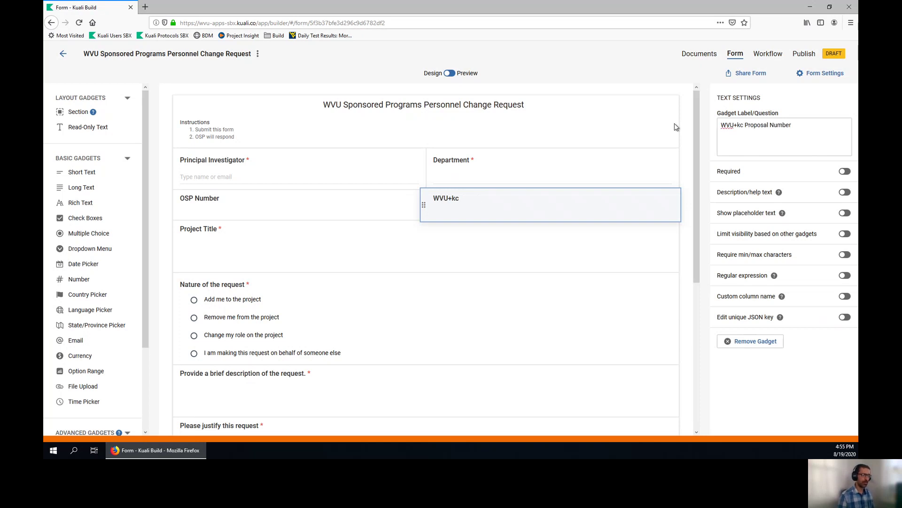
{"action": "left_click", "coordinate": [703, 143]}
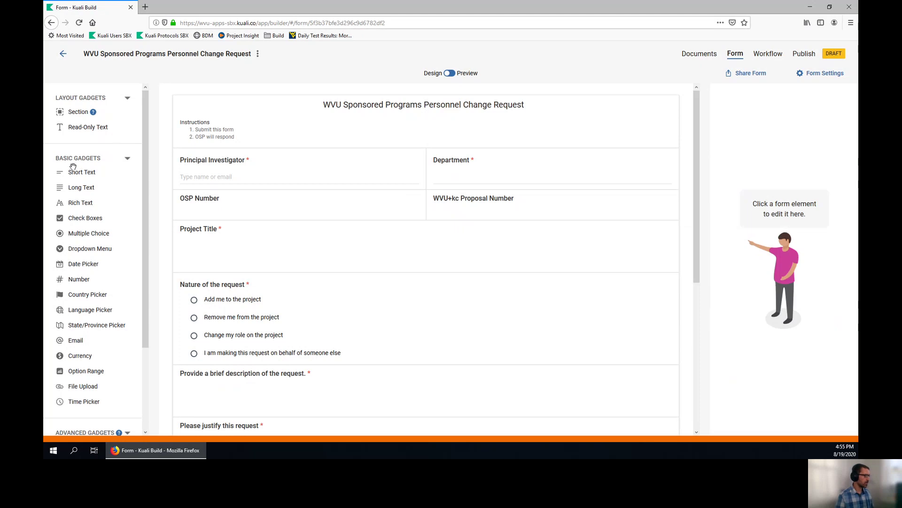
{"action": "left_click_drag", "start_coordinate": [72, 168], "coordinate": [611, 205]}
{"action": "left_click_drag", "start_coordinate": [791, 130], "coordinate": [685, 129]}
{"action": "type", "text": "Award"}
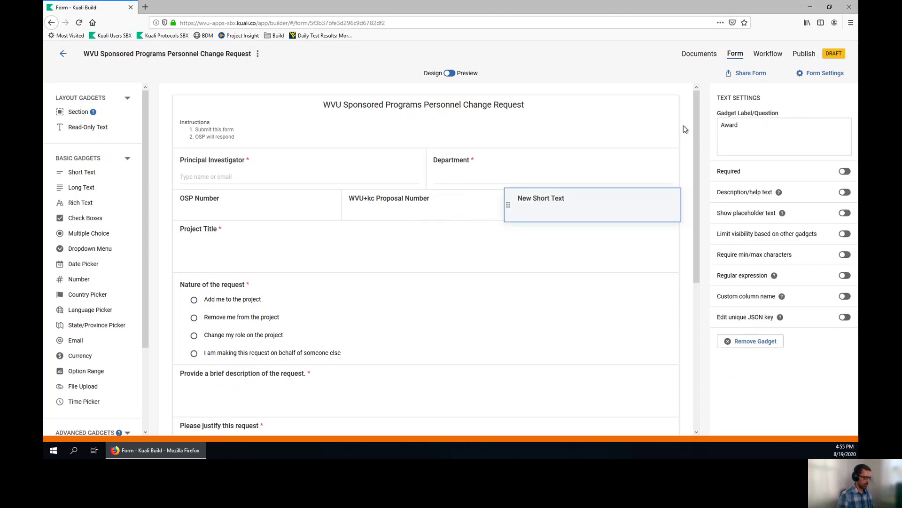
{"action": "type", "text": " Number"}
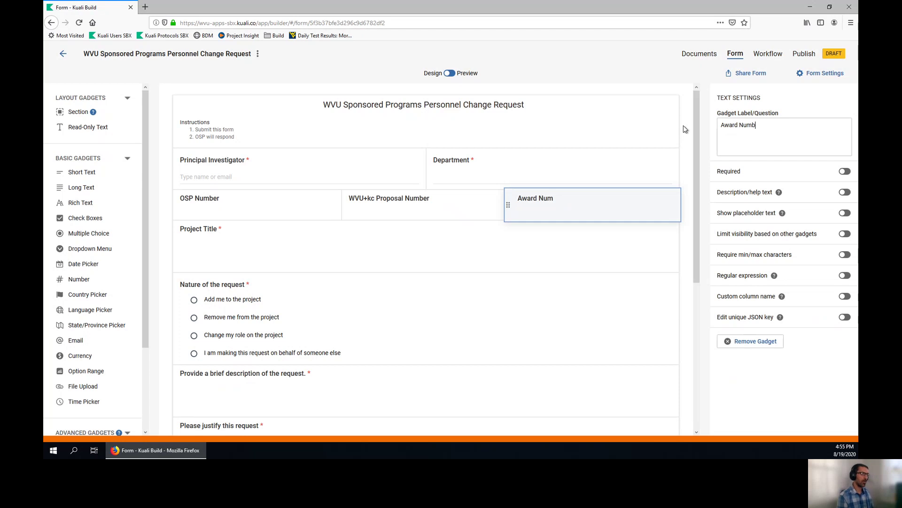
{"action": "left_click", "coordinate": [704, 138]}
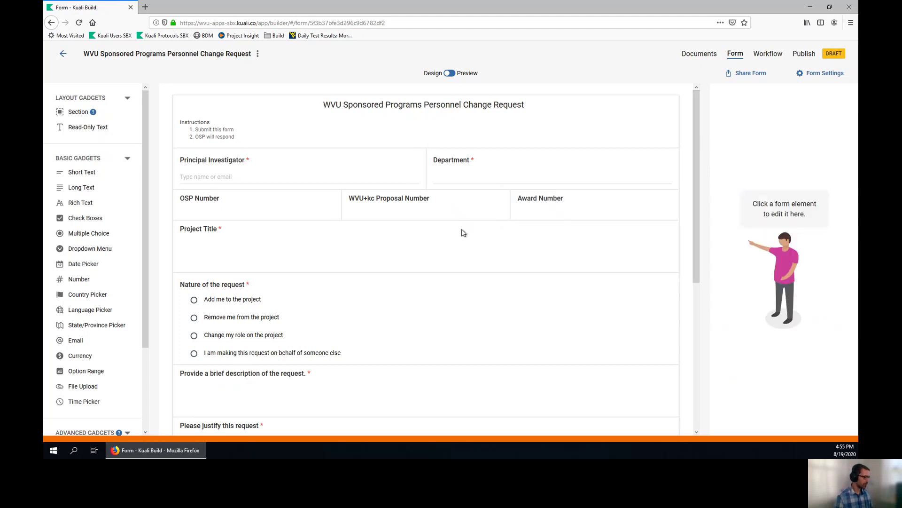
{"action": "scroll", "coordinate": [462, 232], "scroll_direction": "down", "scroll_amount": 2}
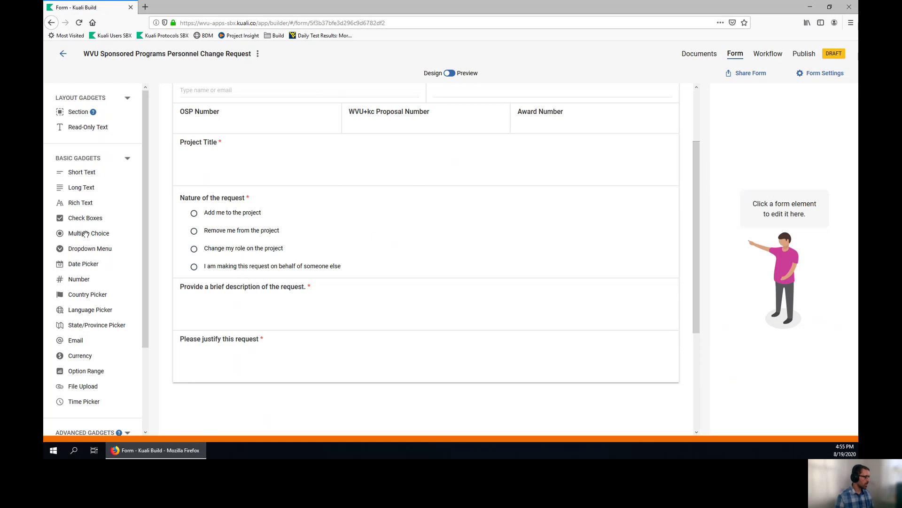
Step: Add a multiple-choice question 'My role should be:' with options Co-Investigator and Study Personnel
{"action": "left_click_drag", "start_coordinate": [86, 239], "coordinate": [591, 226]}
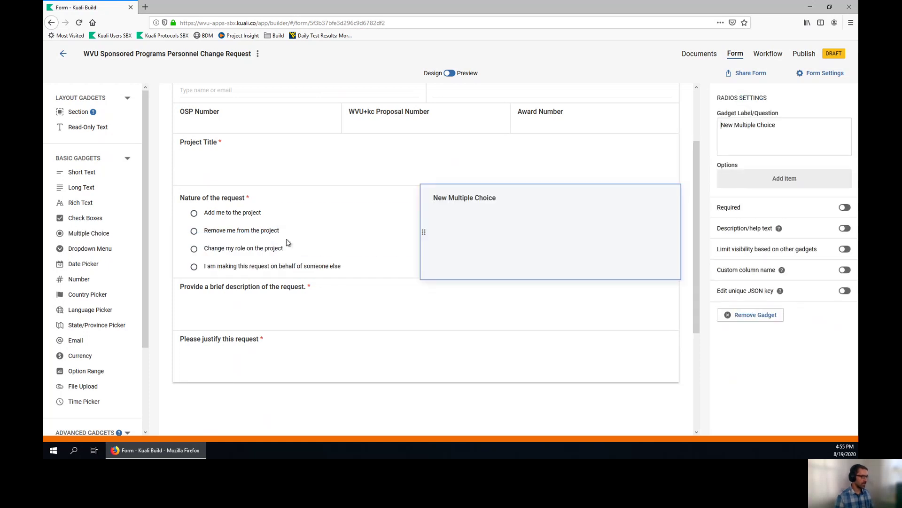
{"action": "left_click_drag", "start_coordinate": [789, 125], "coordinate": [670, 126]}
{"action": "type", "text": "My role should be:"}
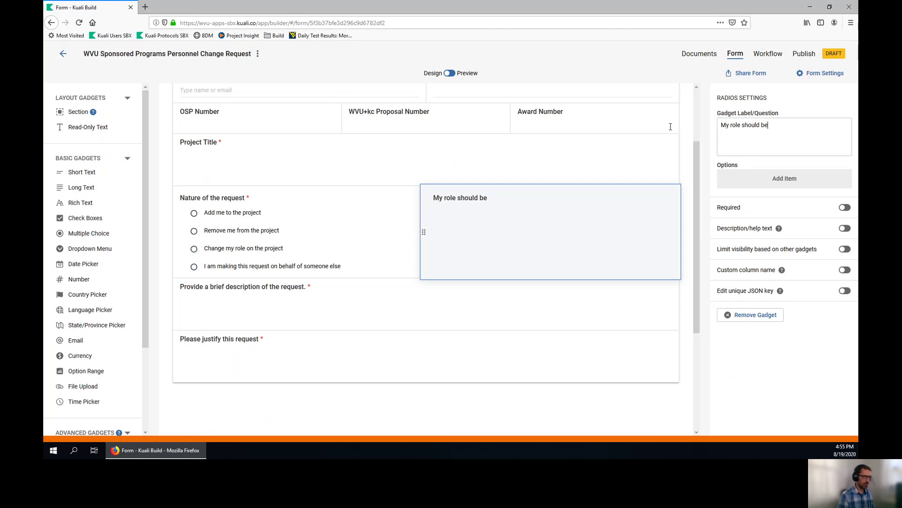
{"action": "left_click", "coordinate": [797, 181]}
{"action": "type", "text": "Co-Inbvestigator"}
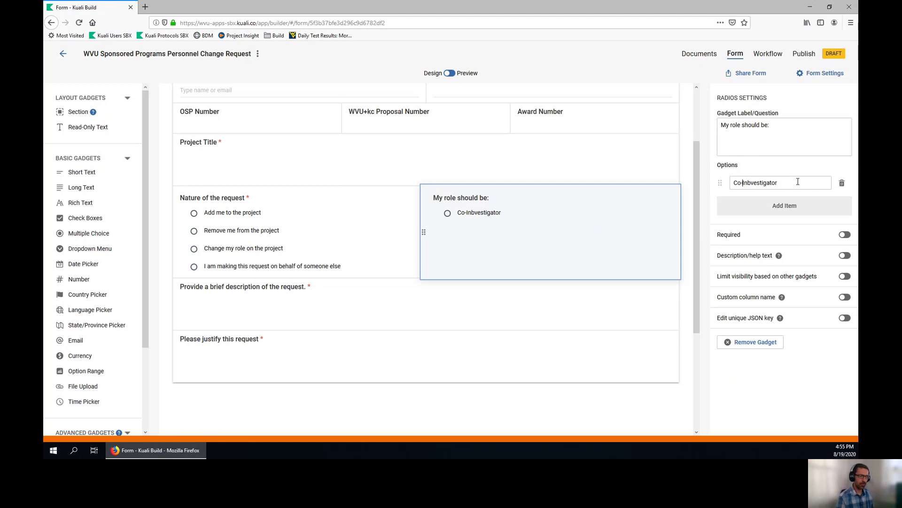
{"action": "key", "text": "BackSpace"}
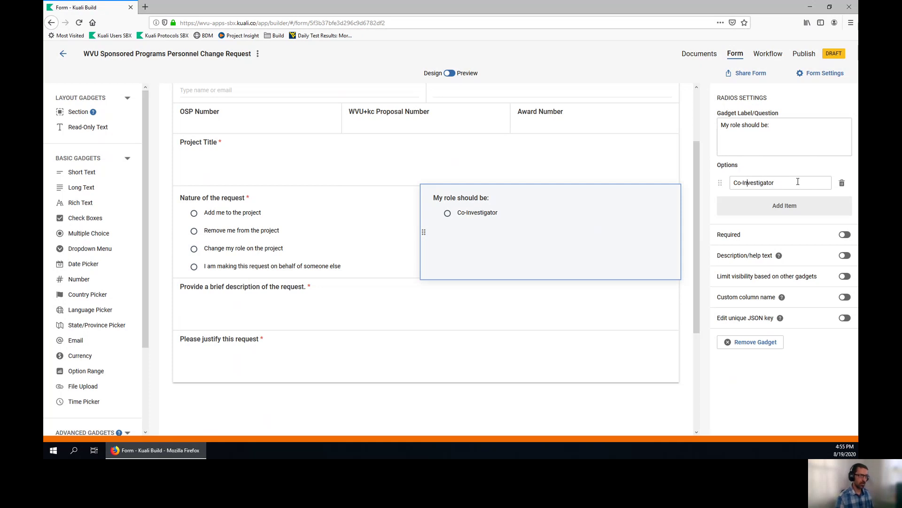
{"action": "left_click", "coordinate": [783, 206]}
{"action": "type", "text": "Study Personnel"}
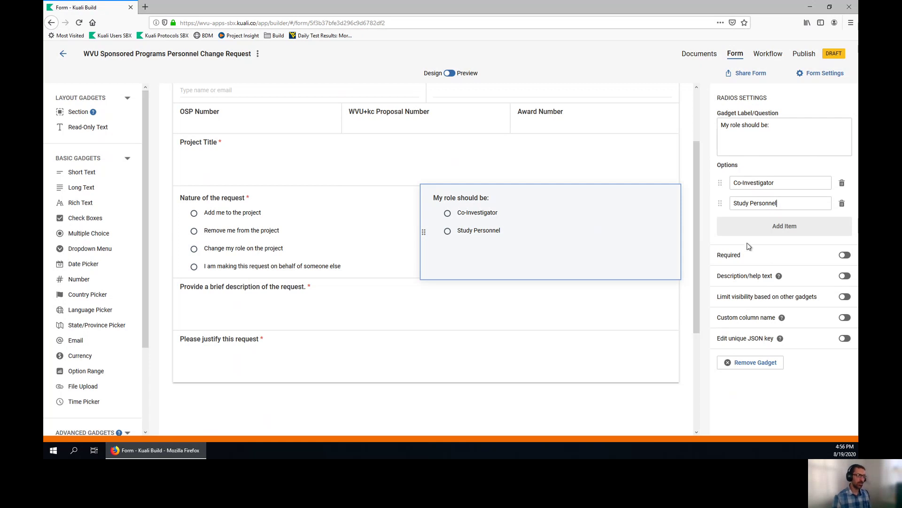
Step: Make it required and show it when Nature of the request is 'Add me to the project'
{"action": "left_click", "coordinate": [845, 256]}
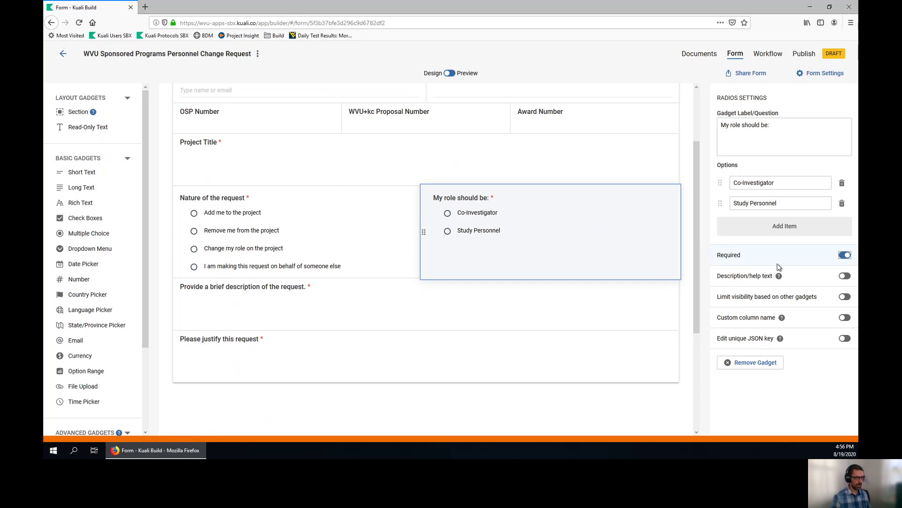
{"action": "left_click", "coordinate": [844, 297]}
{"action": "left_click", "coordinate": [751, 321]}
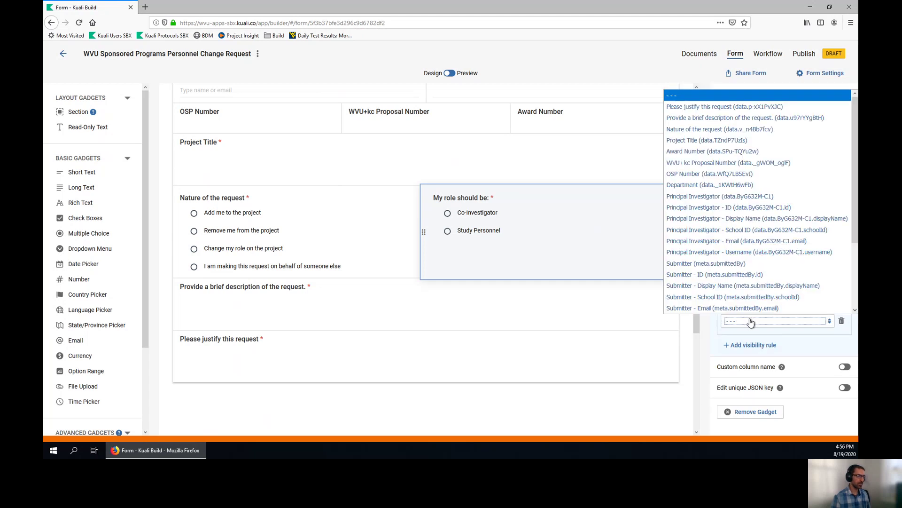
{"action": "left_click", "coordinate": [696, 131]}
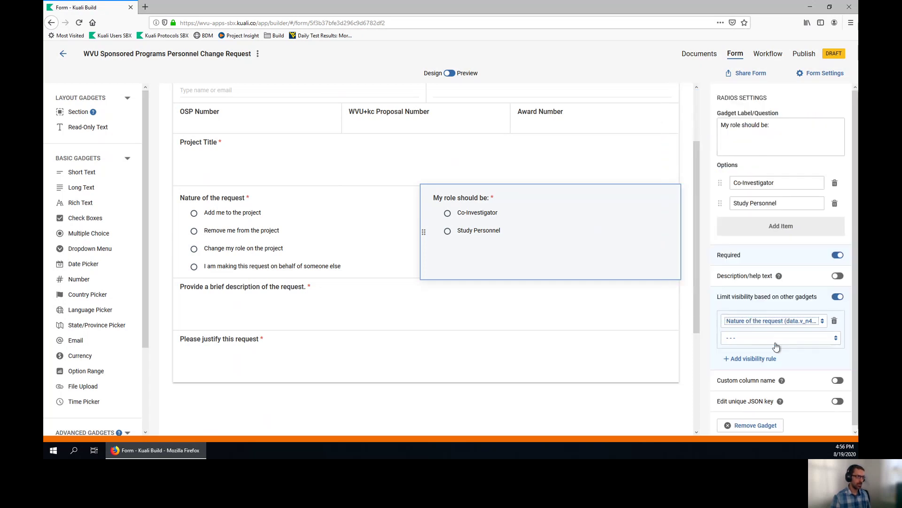
{"action": "left_click", "coordinate": [775, 338]}
{"action": "left_click", "coordinate": [762, 352]}
{"action": "left_click", "coordinate": [765, 338]}
{"action": "left_click", "coordinate": [771, 362]}
{"action": "left_click", "coordinate": [789, 339]}
{"action": "left_click", "coordinate": [783, 361]}
Step: Add a second rule showing it when Nature of the request is 'Change my role on the project'
{"action": "left_click", "coordinate": [761, 364]}
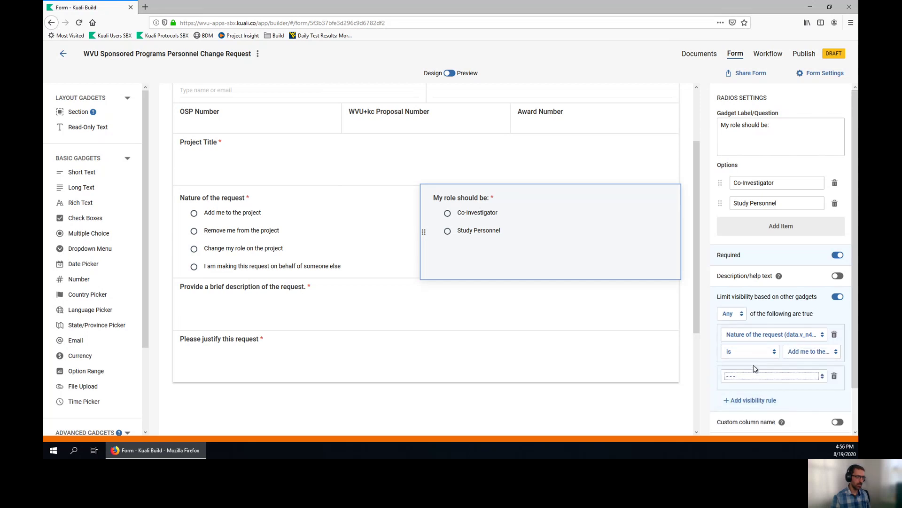
{"action": "left_click", "coordinate": [757, 376]}
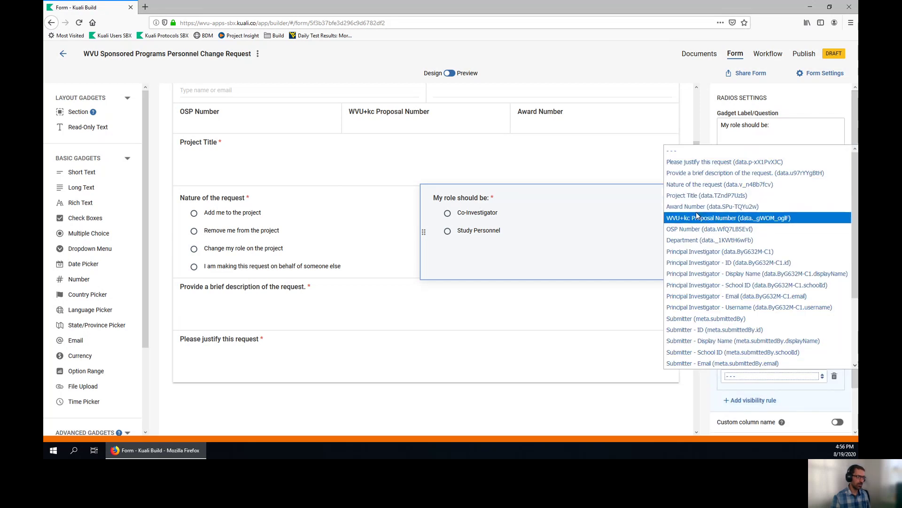
{"action": "left_click", "coordinate": [696, 184]}
{"action": "left_click", "coordinate": [752, 393]}
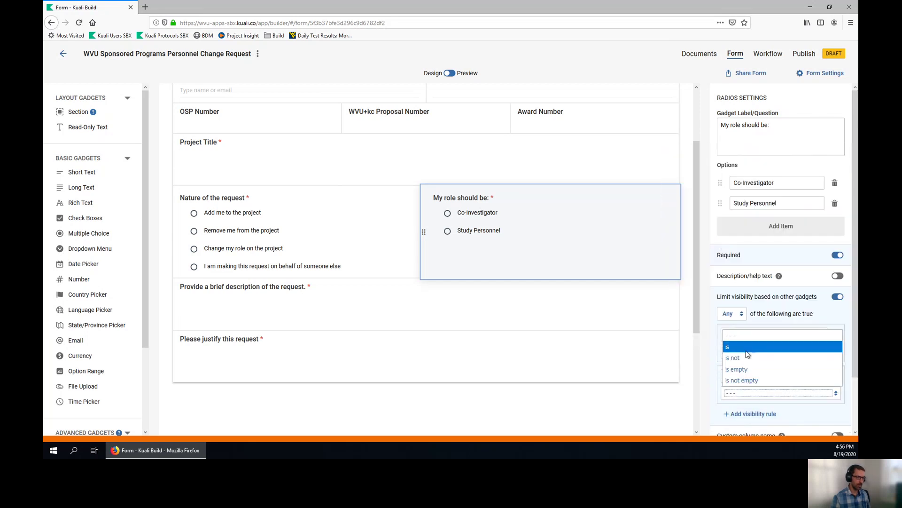
{"action": "left_click", "coordinate": [761, 346]}
{"action": "left_click", "coordinate": [802, 396]}
{"action": "left_click", "coordinate": [753, 366]}
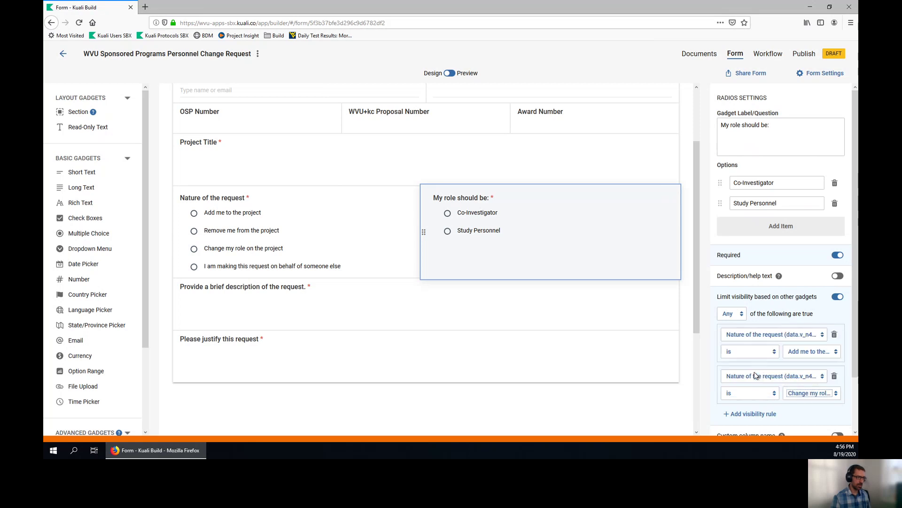
{"action": "left_click", "coordinate": [621, 419]}
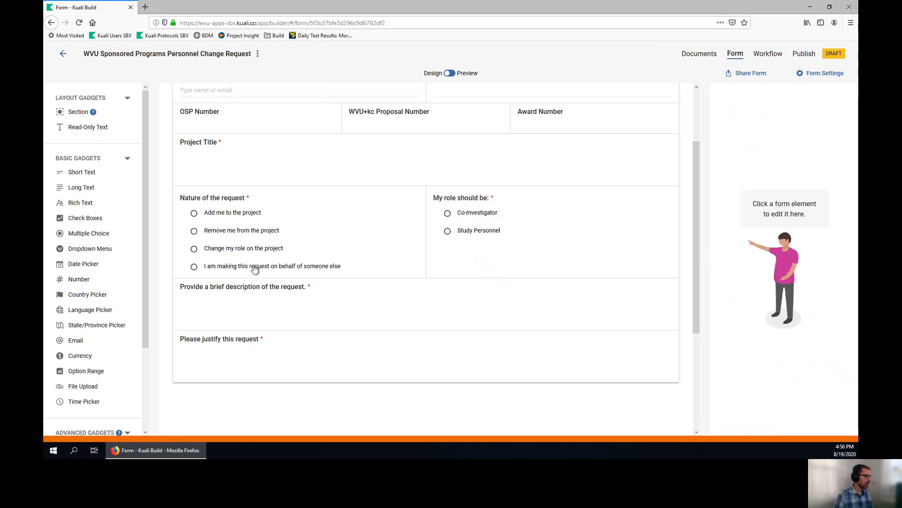
Step: Add a required 'On behalf of whom?' person lookup below Nature of the request, showing email
{"action": "scroll", "coordinate": [107, 314], "scroll_direction": "down", "scroll_amount": 3}
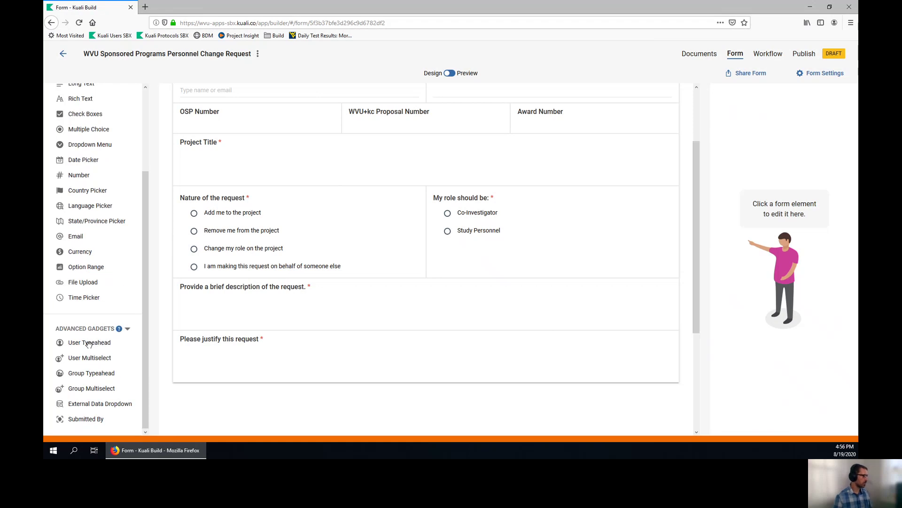
{"action": "left_click_drag", "start_coordinate": [89, 344], "coordinate": [226, 317]}
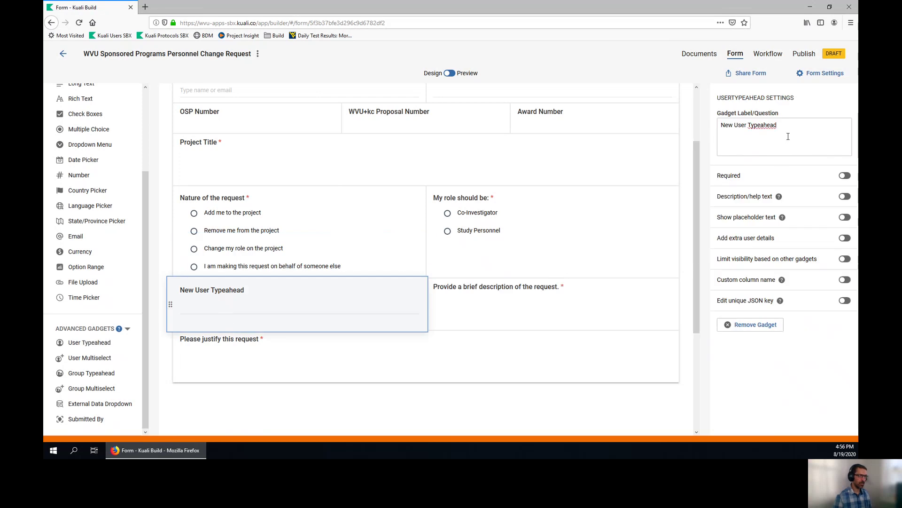
{"action": "left_click_drag", "start_coordinate": [789, 131], "coordinate": [657, 128]}
{"action": "type", "text": "On beha"}
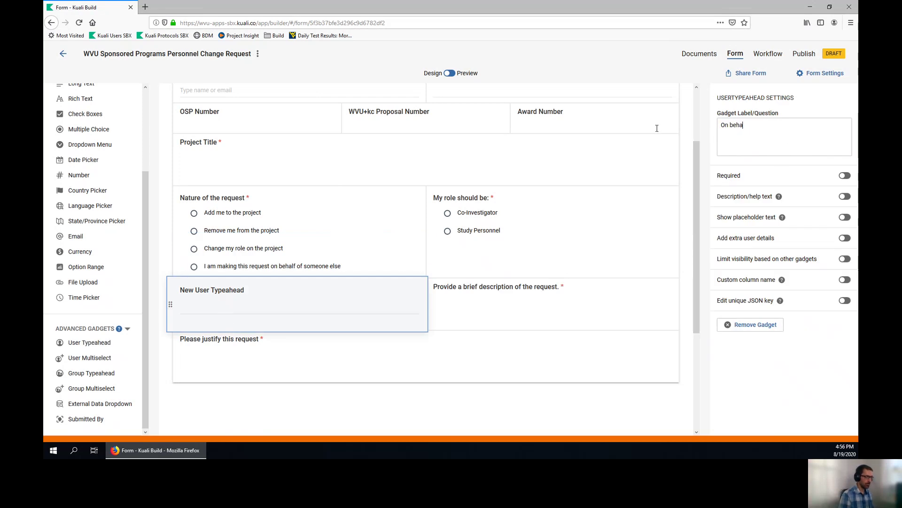
{"action": "type", "text": "lf of whom?"}
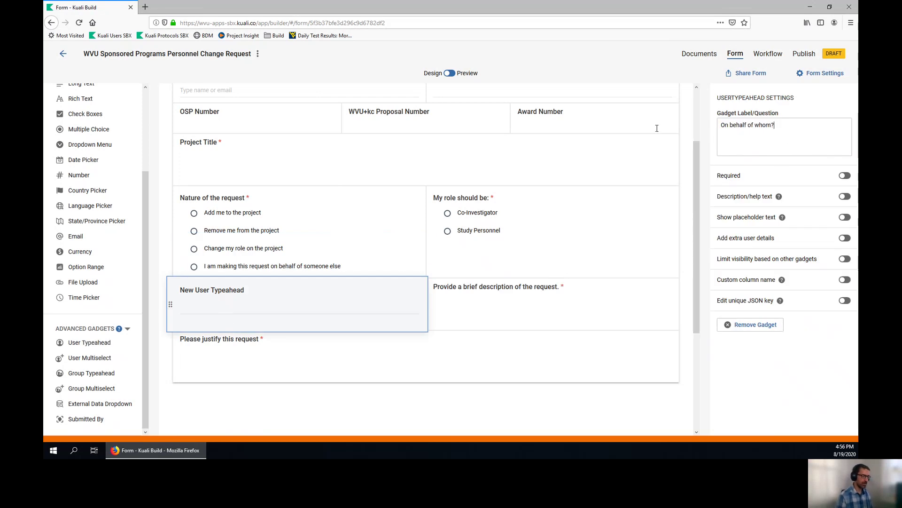
{"action": "left_click", "coordinate": [843, 177]}
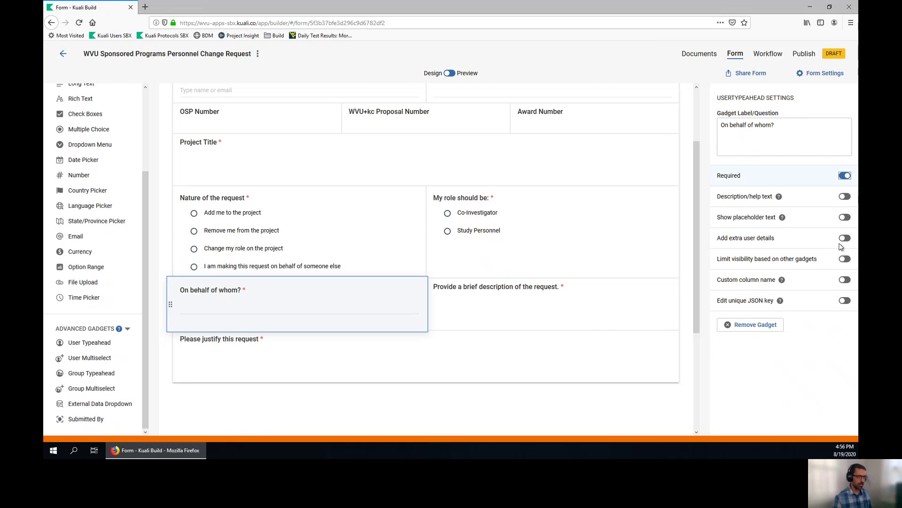
{"action": "left_click", "coordinate": [844, 238]}
{"action": "left_click", "coordinate": [724, 292]}
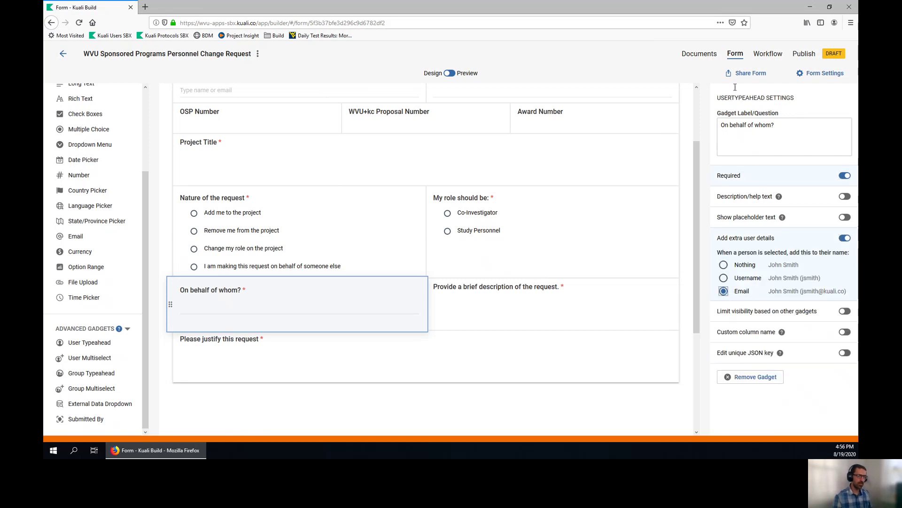
Step: Show it only when Nature of the request is on behalf of someone else; check the description's rule
{"action": "left_click", "coordinate": [844, 311]}
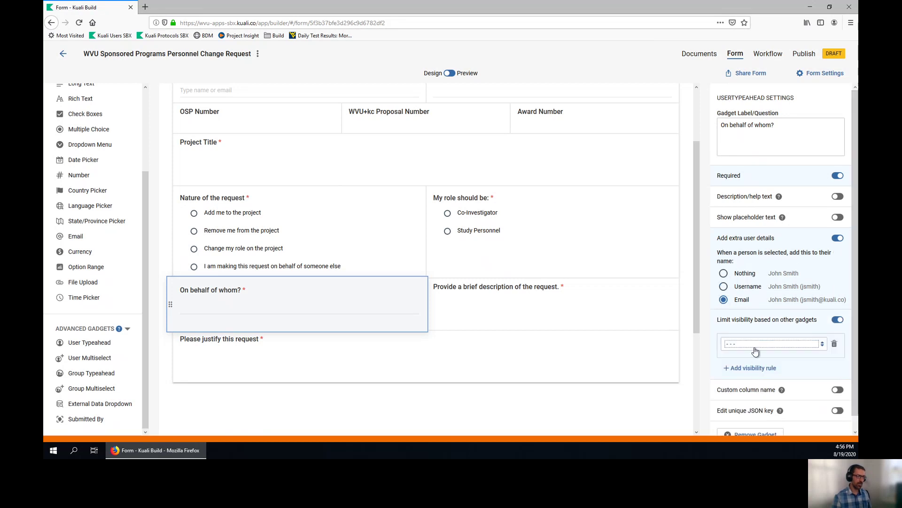
{"action": "left_click", "coordinate": [755, 346]}
{"action": "left_click", "coordinate": [748, 151]}
{"action": "left_click", "coordinate": [776, 361]}
{"action": "left_click", "coordinate": [776, 385]}
{"action": "left_click", "coordinate": [799, 361]}
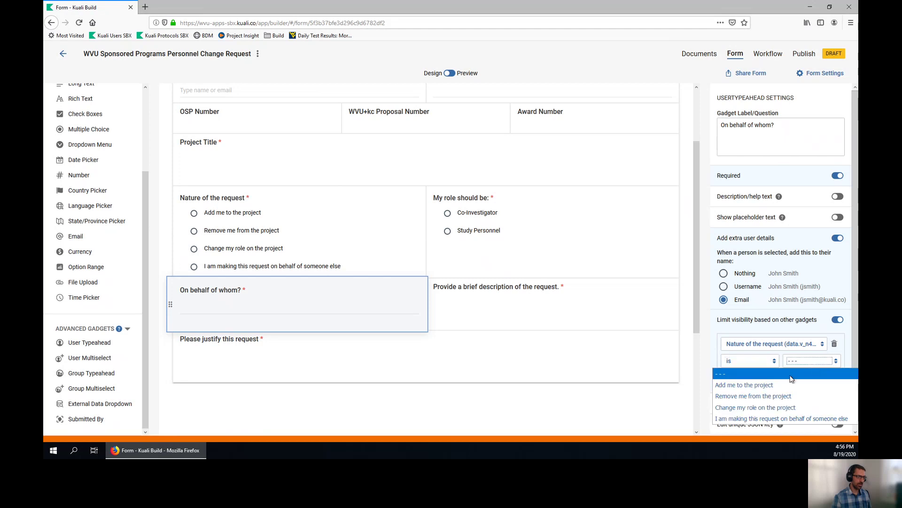
{"action": "left_click", "coordinate": [767, 418]}
{"action": "left_click", "coordinate": [589, 396]}
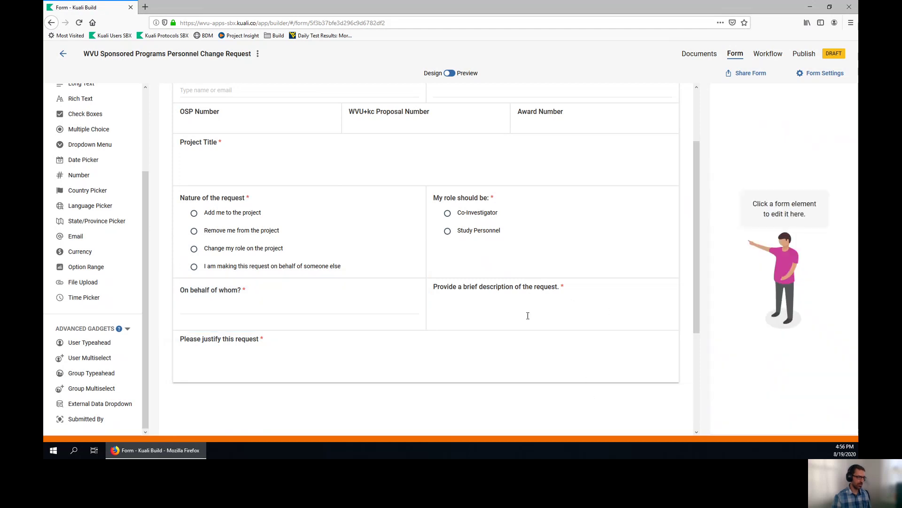
{"action": "left_click", "coordinate": [526, 311]}
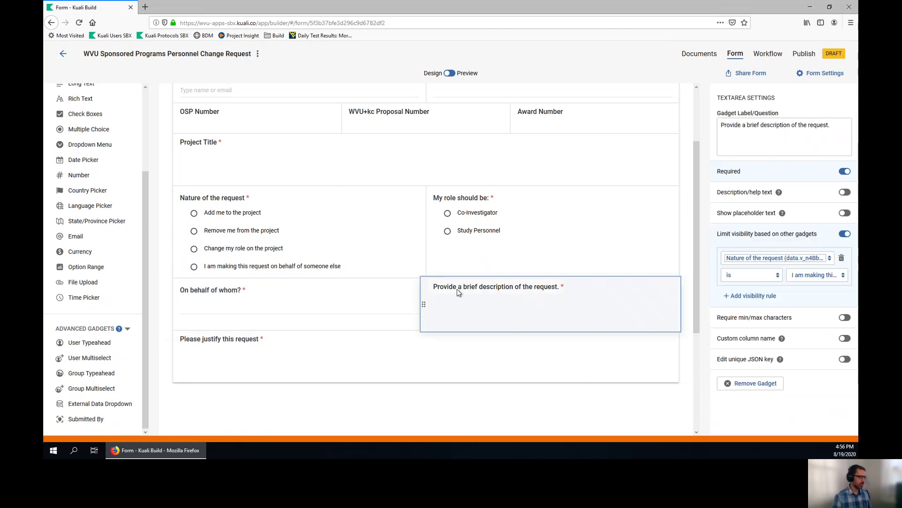
{"action": "left_click", "coordinate": [432, 414]}
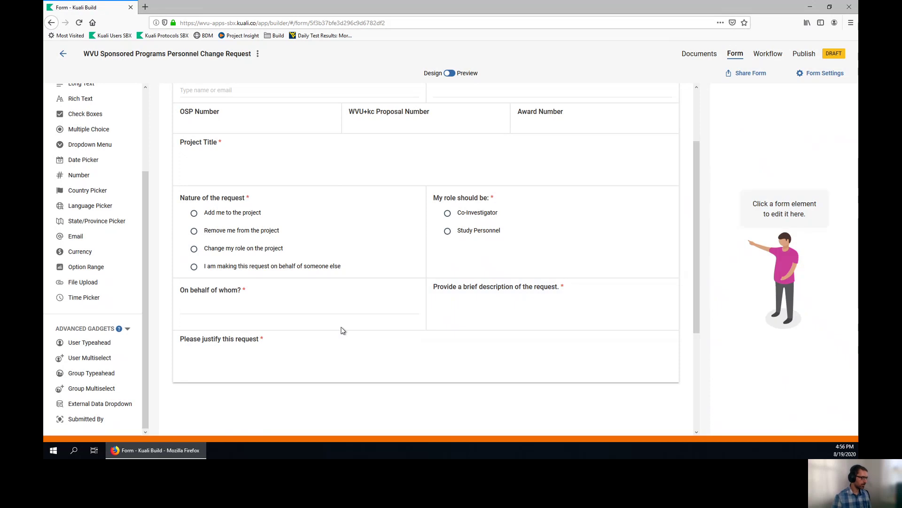
Step: Preview the form and choose a Principal Investigator by searching for a person's name
{"action": "scroll", "coordinate": [383, 315], "scroll_direction": "up", "scroll_amount": 3}
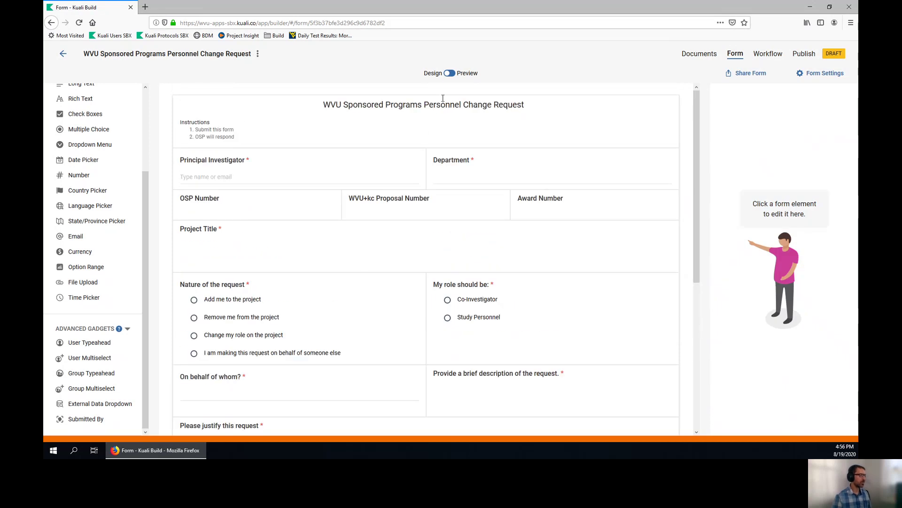
{"action": "left_click", "coordinate": [450, 73]}
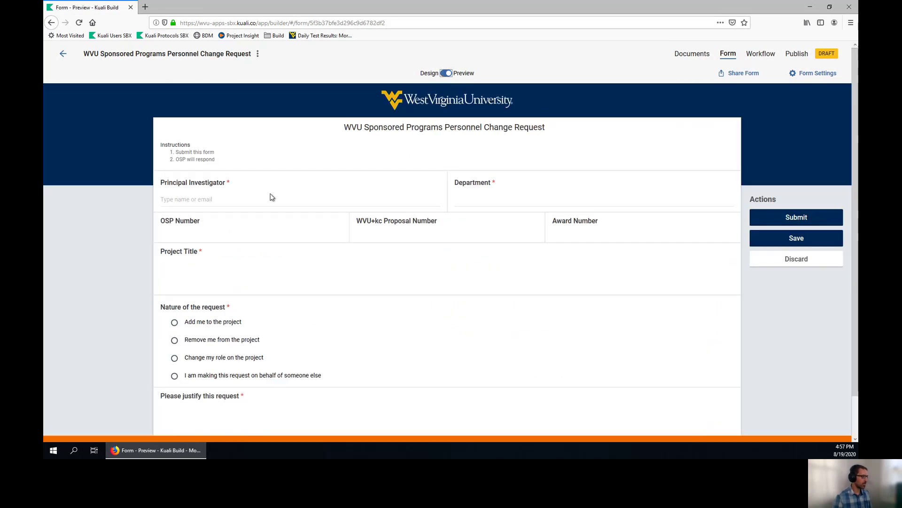
{"action": "left_click", "coordinate": [246, 199]}
{"action": "type", "text": "roveg"}
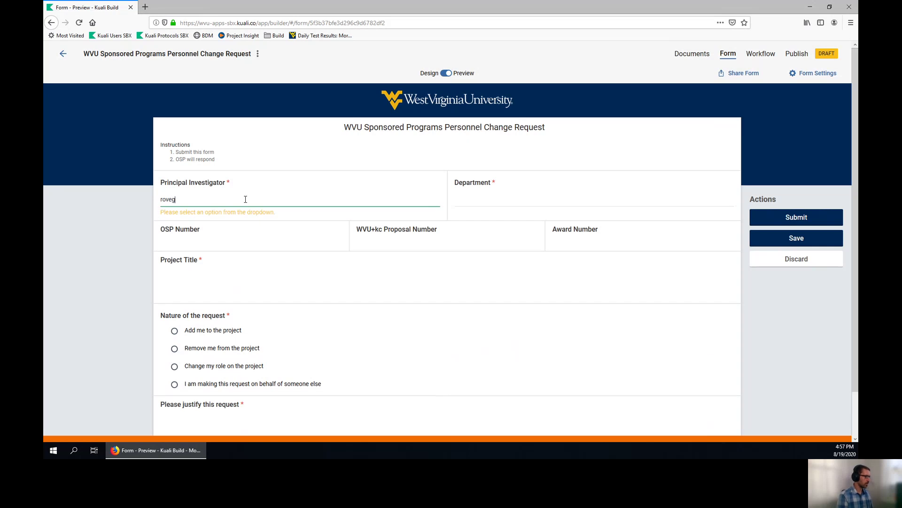
{"action": "type", "text": "no"}
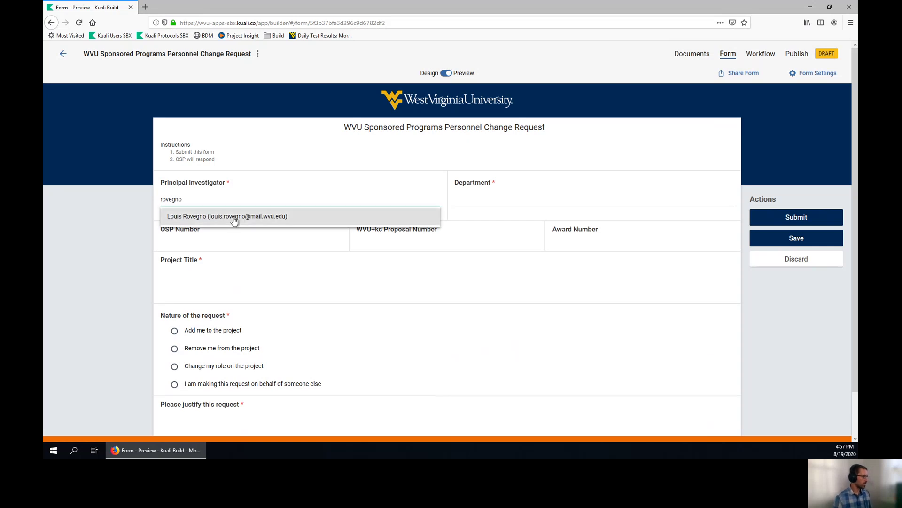
{"action": "left_click", "coordinate": [268, 216]}
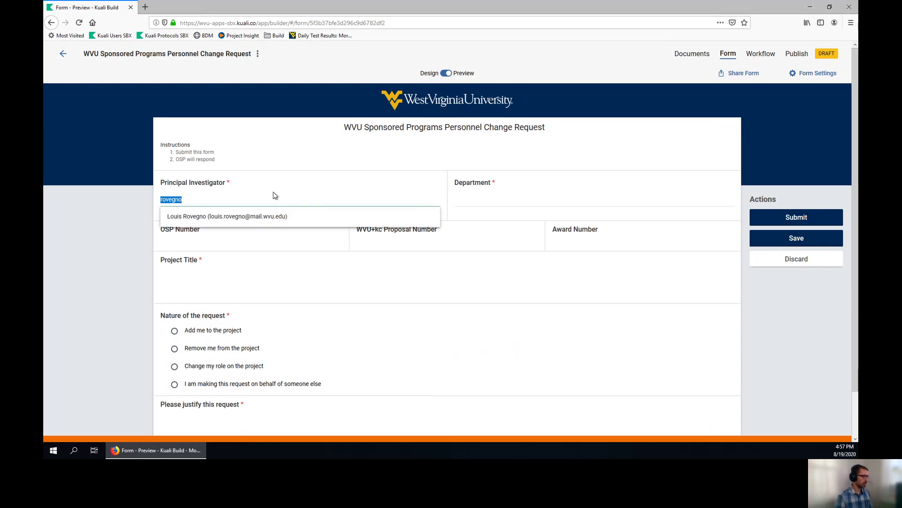
{"action": "left_click", "coordinate": [276, 197]}
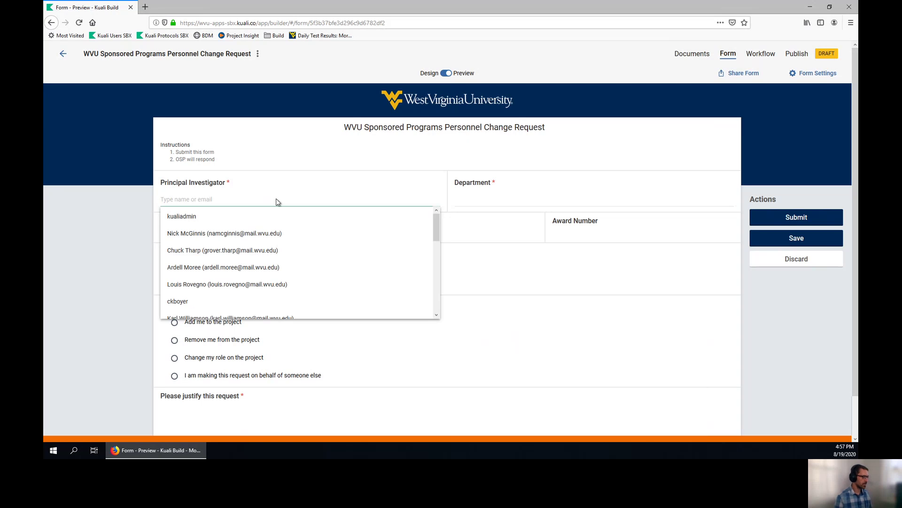
Step: Select 'Add me to the project', then 'on behalf of someone else' to reveal its follow-up fields
{"action": "left_click", "coordinate": [174, 323]}
{"action": "scroll", "coordinate": [470, 301], "scroll_direction": "down", "scroll_amount": 2}
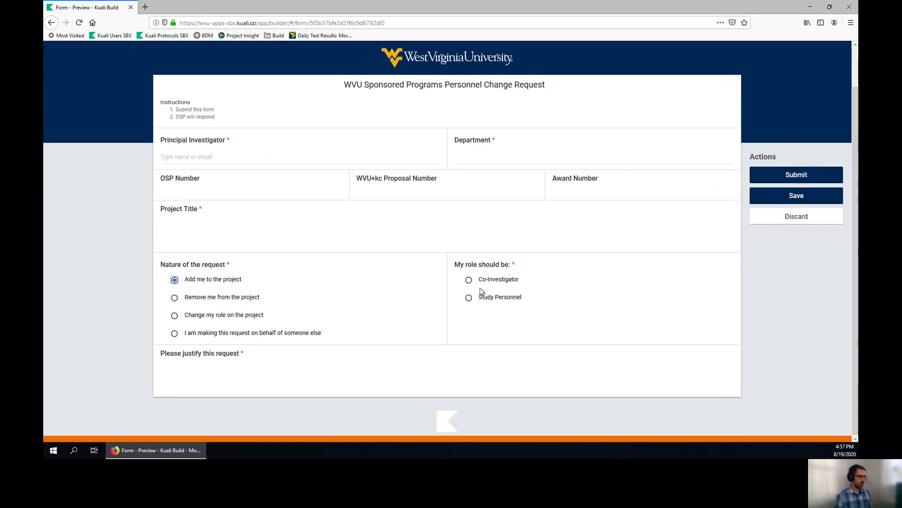
{"action": "left_click", "coordinate": [174, 332]}
{"action": "scroll", "coordinate": [461, 302], "scroll_direction": "down", "scroll_amount": 2}
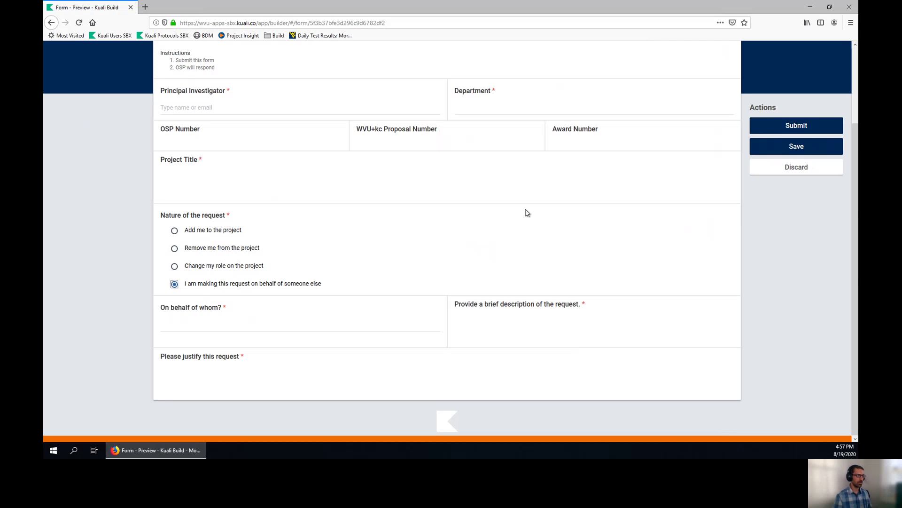
{"action": "scroll", "coordinate": [475, 281], "scroll_direction": "up", "scroll_amount": 4}
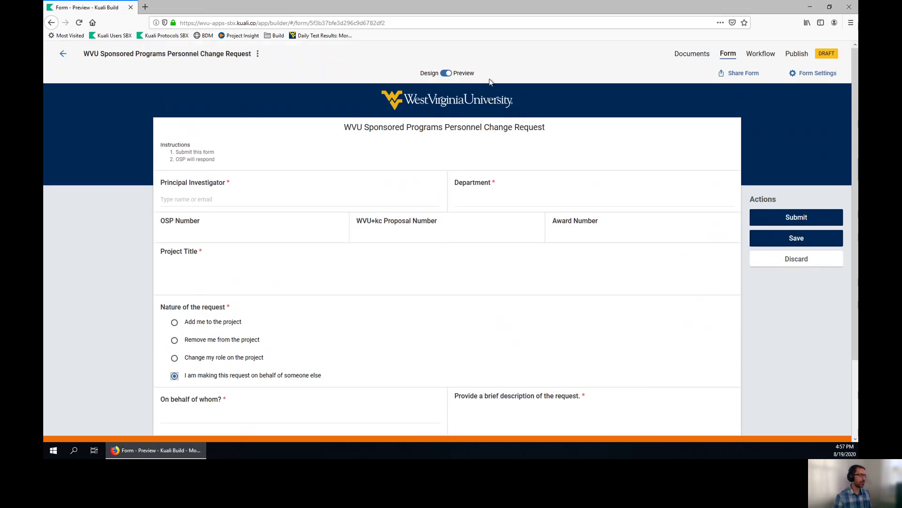
Step: Add an approval step after Form Submission assigned to the form's Principal Investigator field
{"action": "left_click", "coordinate": [447, 74]}
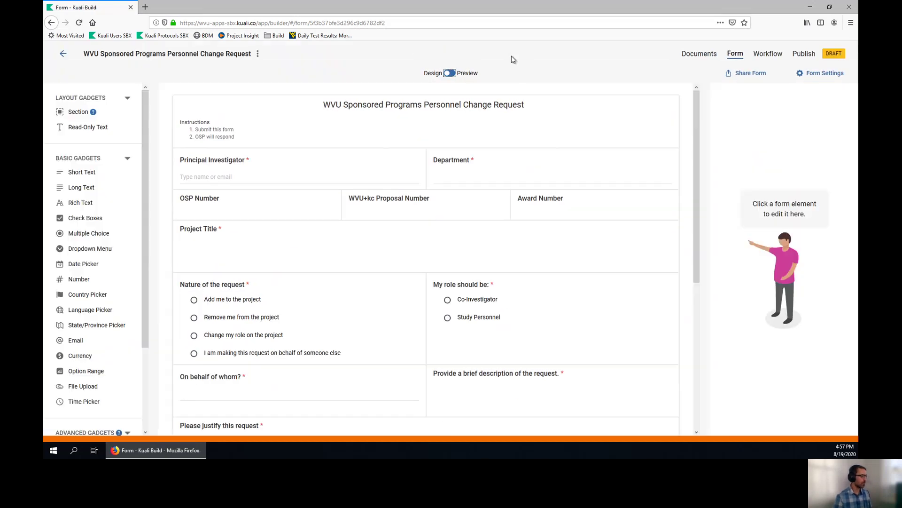
{"action": "left_click", "coordinate": [773, 56]}
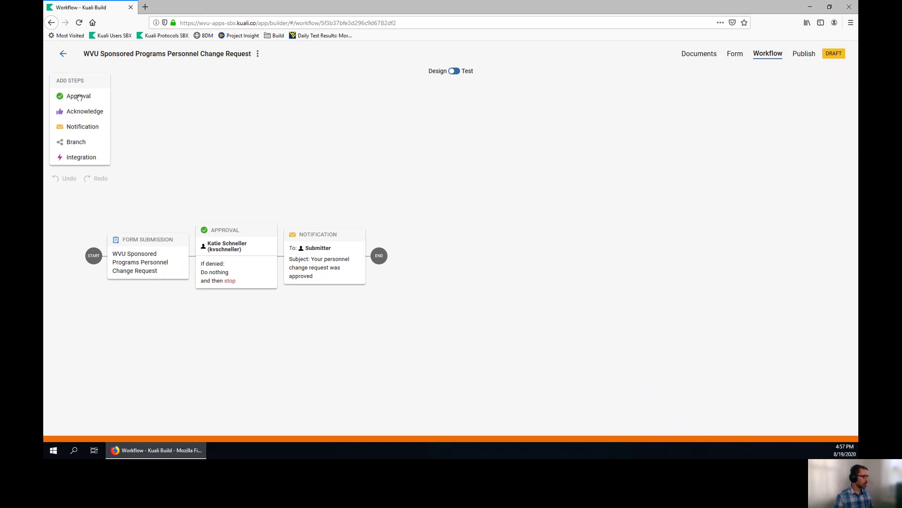
{"action": "left_click_drag", "start_coordinate": [79, 96], "coordinate": [193, 257]}
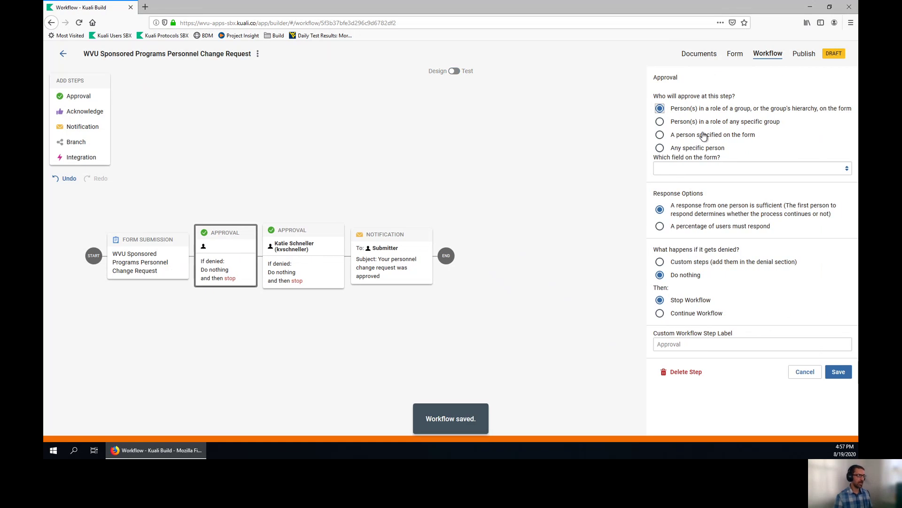
{"action": "left_click", "coordinate": [660, 137]}
{"action": "left_click", "coordinate": [697, 171]}
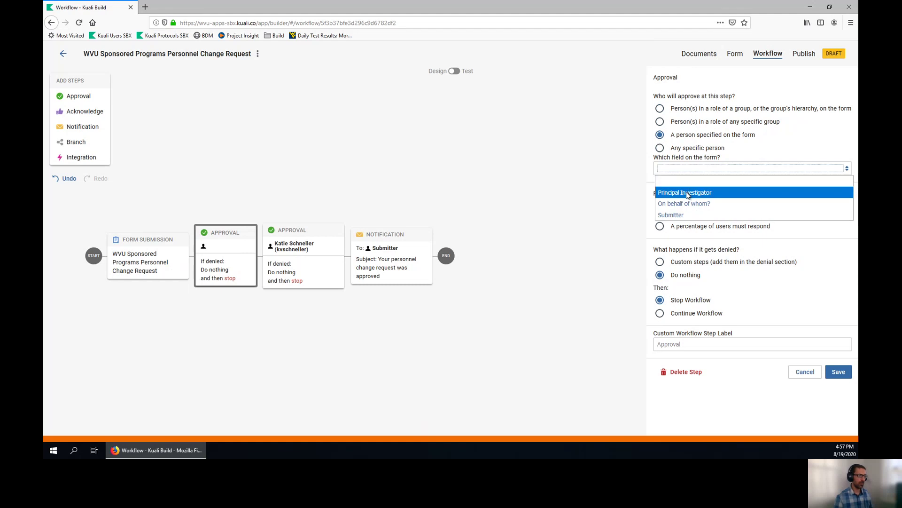
{"action": "left_click", "coordinate": [689, 192]}
{"action": "left_click", "coordinate": [839, 372]}
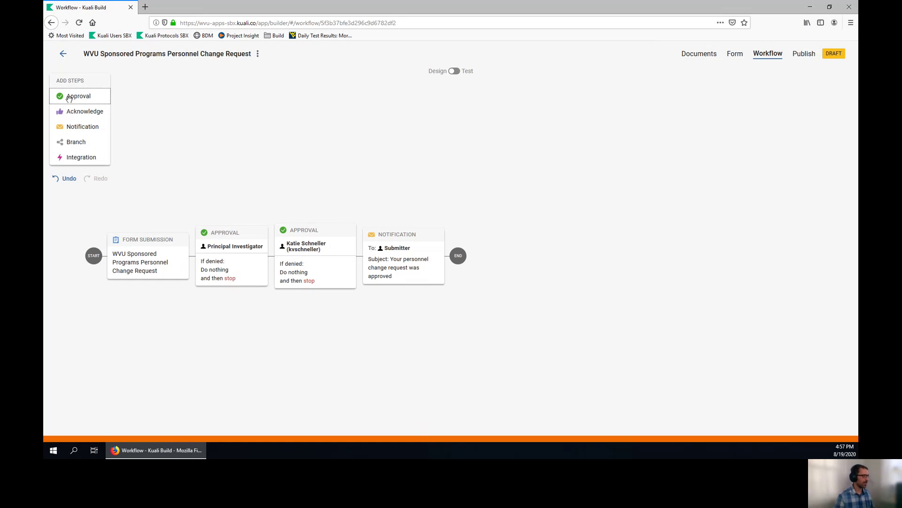
Step: Add an approval after the Principal Investigator step, routed to Department's Departments - Unit Head role
{"action": "left_click_drag", "start_coordinate": [81, 97], "coordinate": [278, 258]}
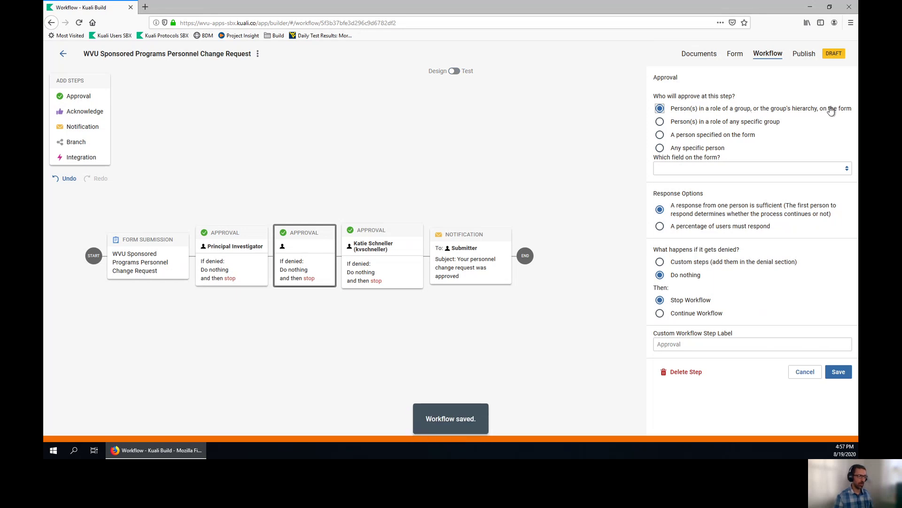
{"action": "left_click", "coordinate": [689, 172]}
{"action": "left_click", "coordinate": [683, 198]}
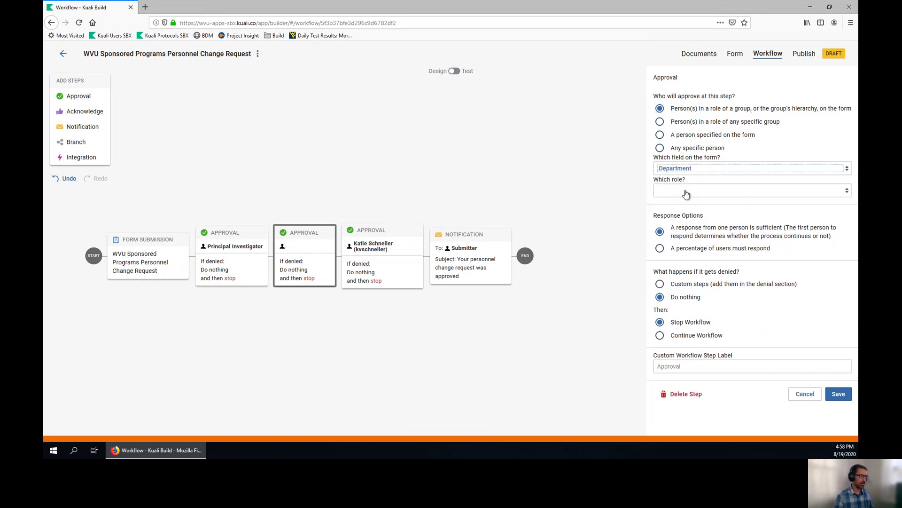
{"action": "left_click", "coordinate": [689, 193]}
{"action": "left_click", "coordinate": [714, 250]}
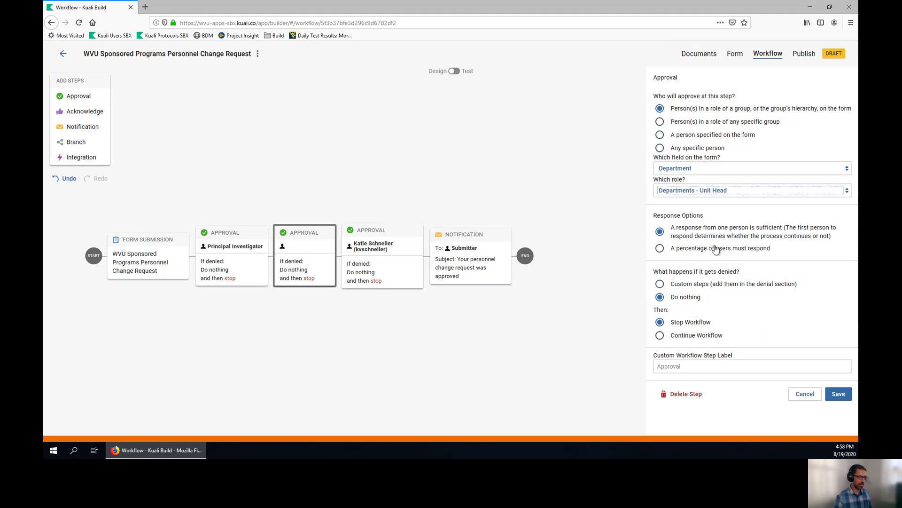
{"action": "left_click", "coordinate": [838, 394]}
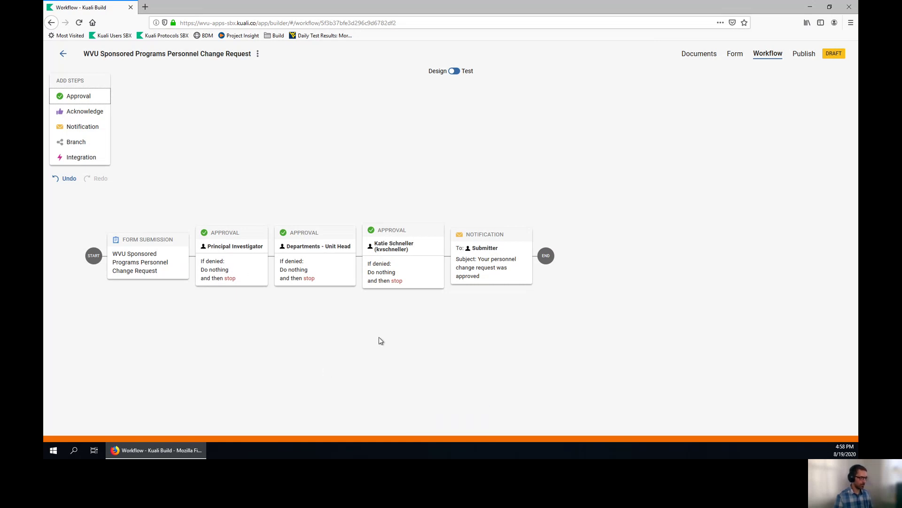
Step: Switch the Principal Investigator step's denial handling to custom steps, then back to do nothing
{"action": "left_click", "coordinate": [224, 233]}
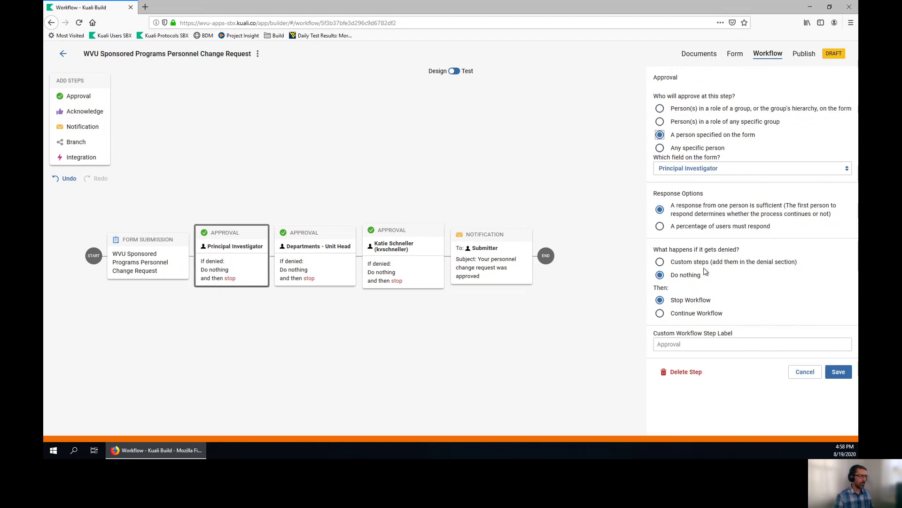
{"action": "left_click", "coordinate": [660, 263]}
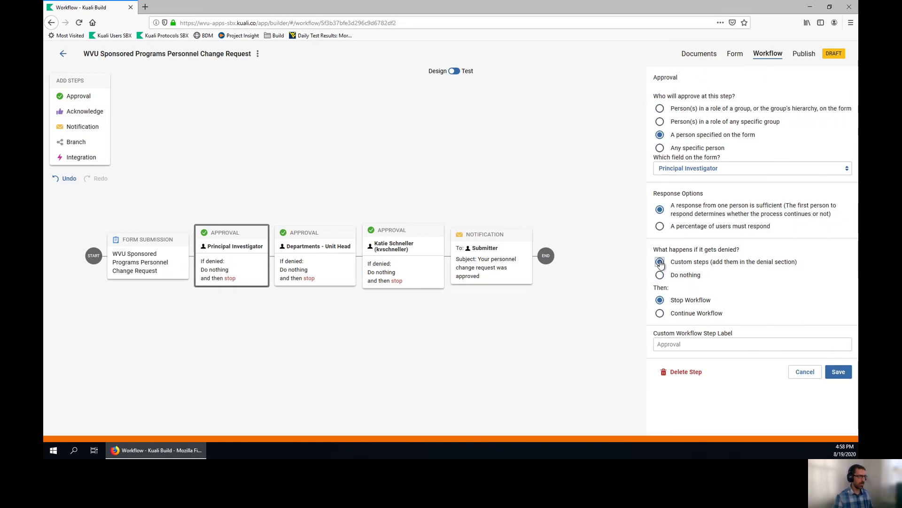
{"action": "left_click", "coordinate": [839, 371]}
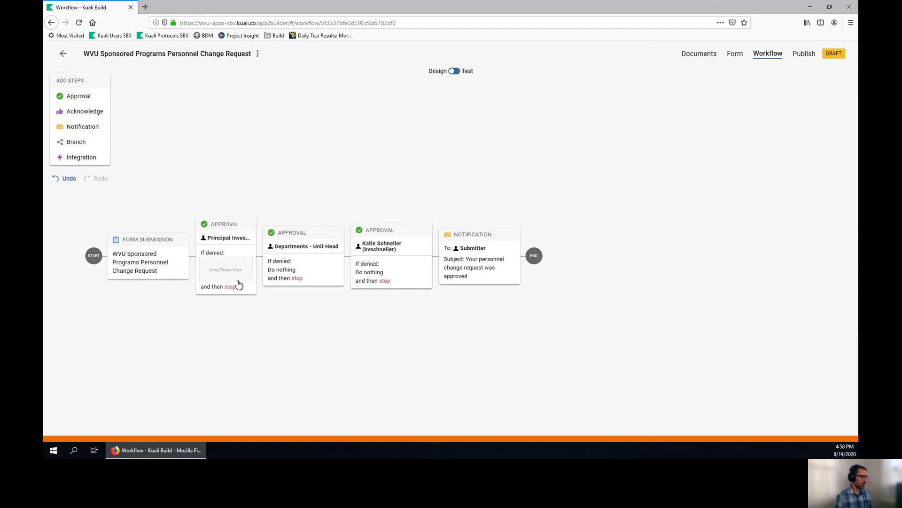
{"action": "left_click", "coordinate": [230, 228]}
{"action": "left_click", "coordinate": [660, 275]}
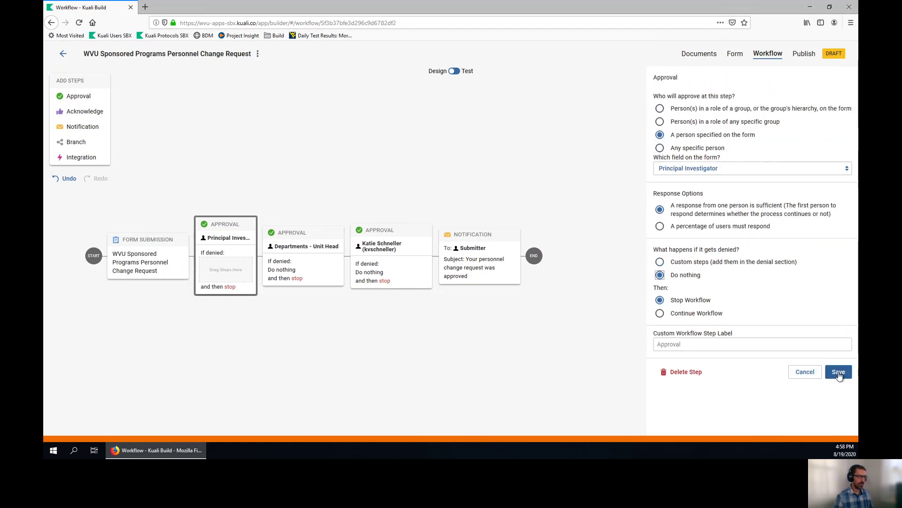
{"action": "left_click", "coordinate": [837, 372]}
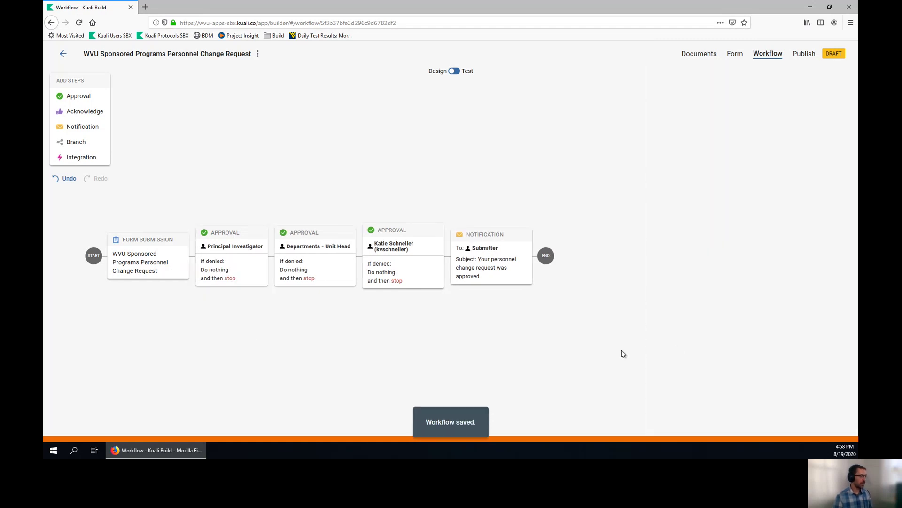
Step: Insert the Submitter variable after 'Hello' in the approval notification email
{"action": "left_click", "coordinate": [499, 240]}
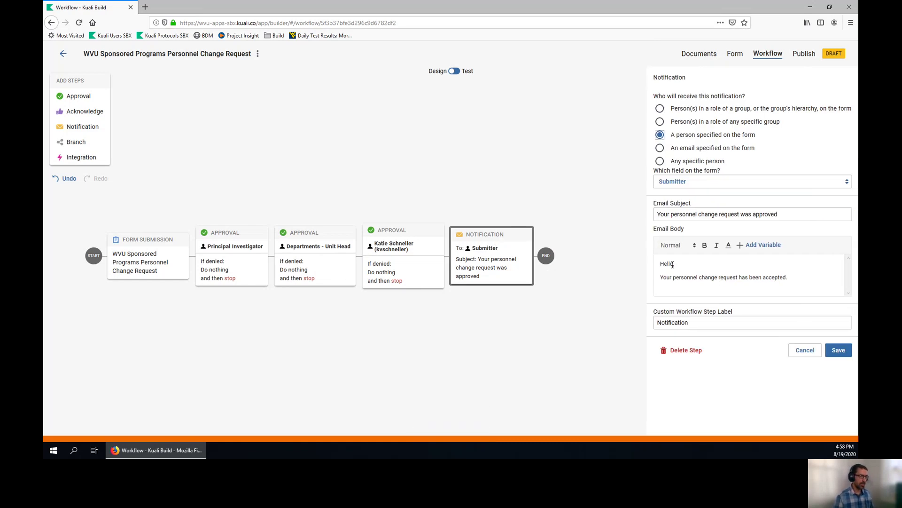
{"action": "left_click", "coordinate": [755, 246]}
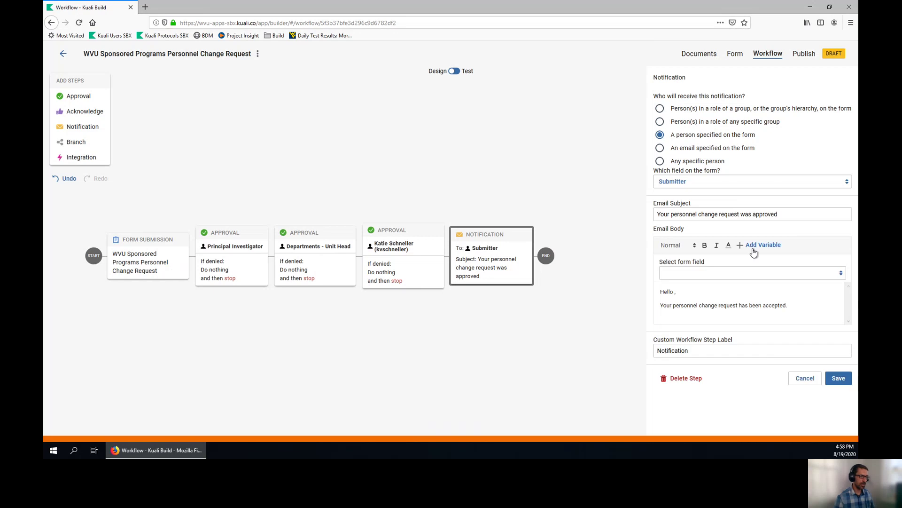
{"action": "left_click", "coordinate": [701, 274]}
{"action": "left_click", "coordinate": [701, 274]}
{"action": "left_click", "coordinate": [703, 273]}
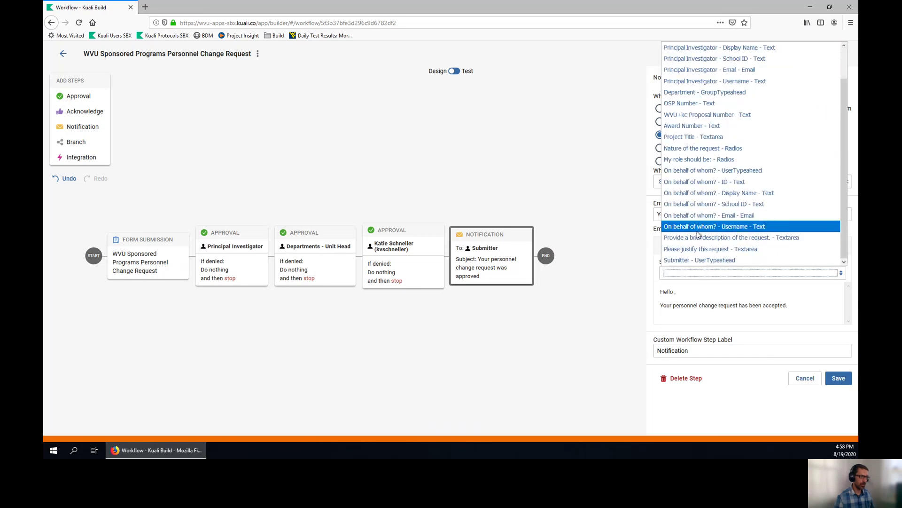
{"action": "left_click", "coordinate": [694, 258]}
Step: Append the Project Title variable to the end of the message and save the notification
{"action": "left_click", "coordinate": [795, 278]}
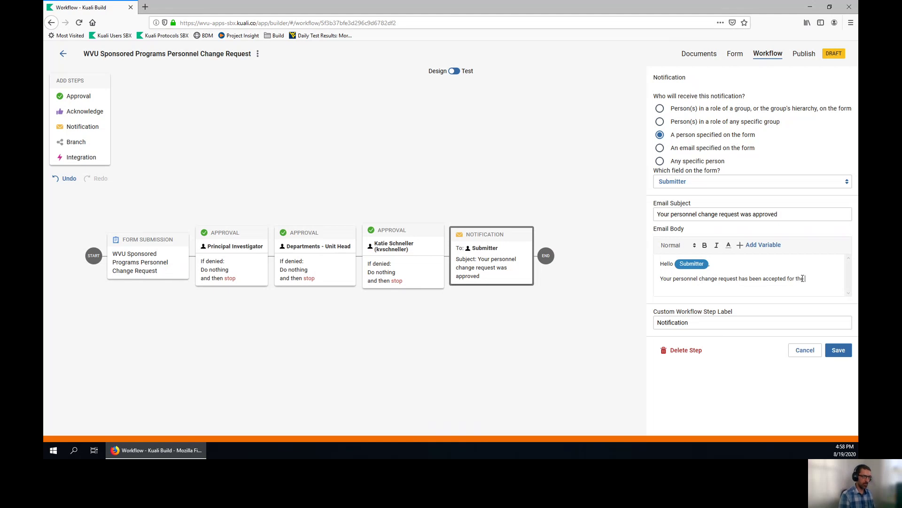
{"action": "type", "text": "t \""}
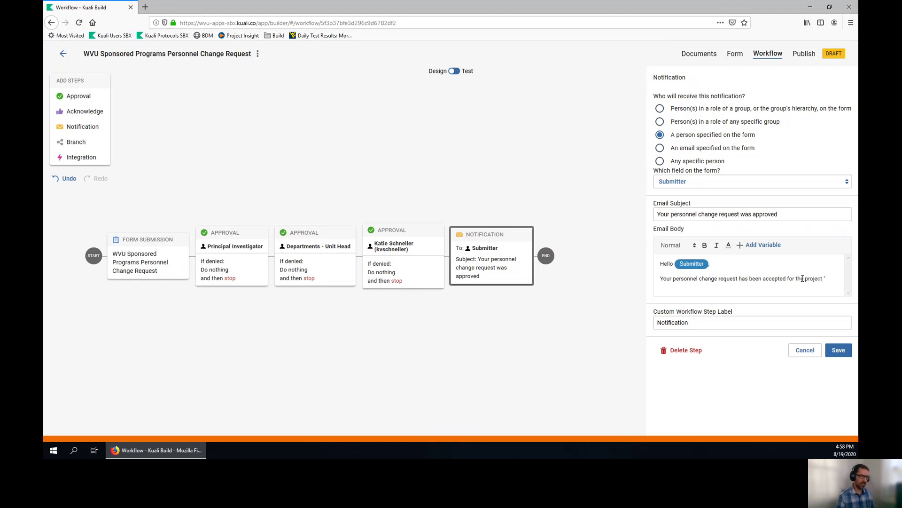
{"action": "left_click", "coordinate": [764, 245]}
{"action": "left_click", "coordinate": [718, 273]}
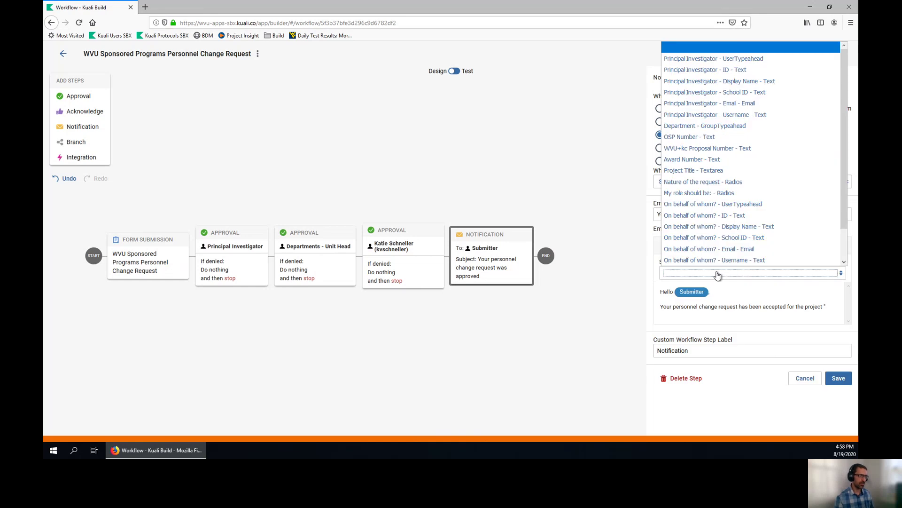
{"action": "left_click", "coordinate": [695, 170]}
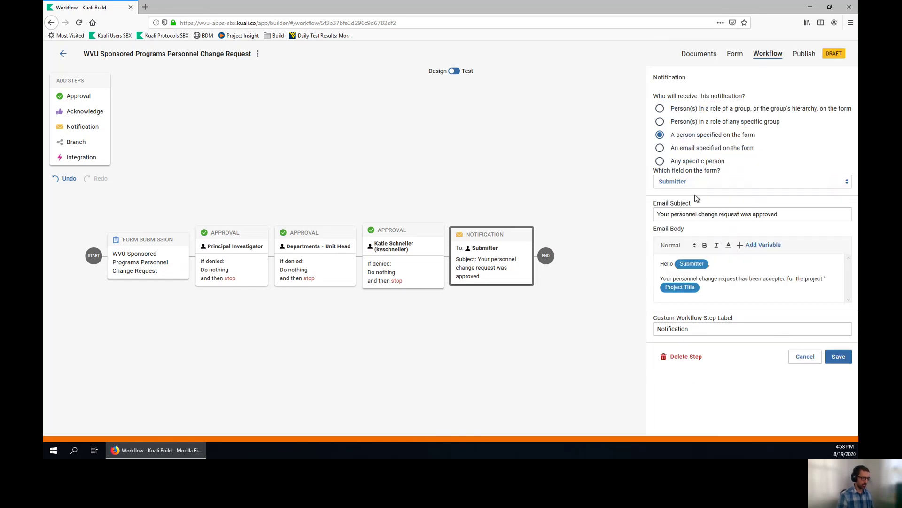
{"action": "left_click", "coordinate": [839, 356]}
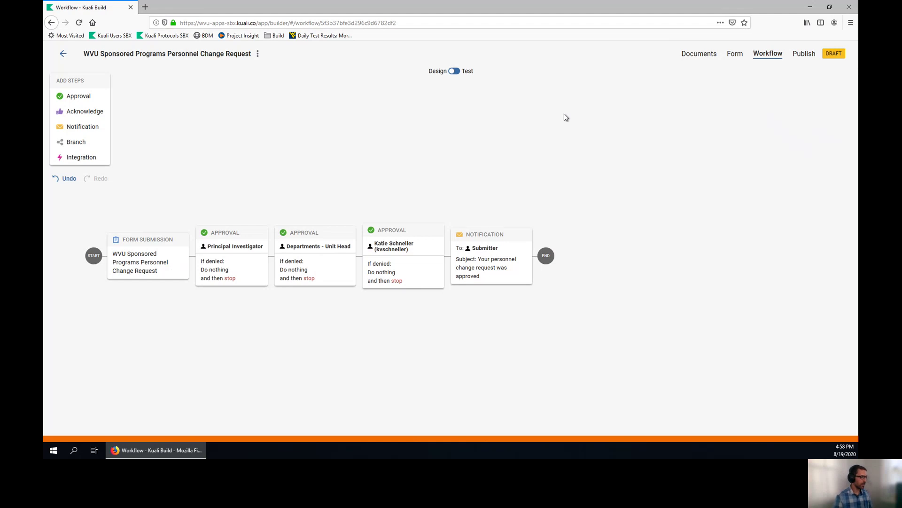
Step: Insert a Branch after the last approval and move the notification into its Default Route
{"action": "left_click", "coordinate": [735, 59]}
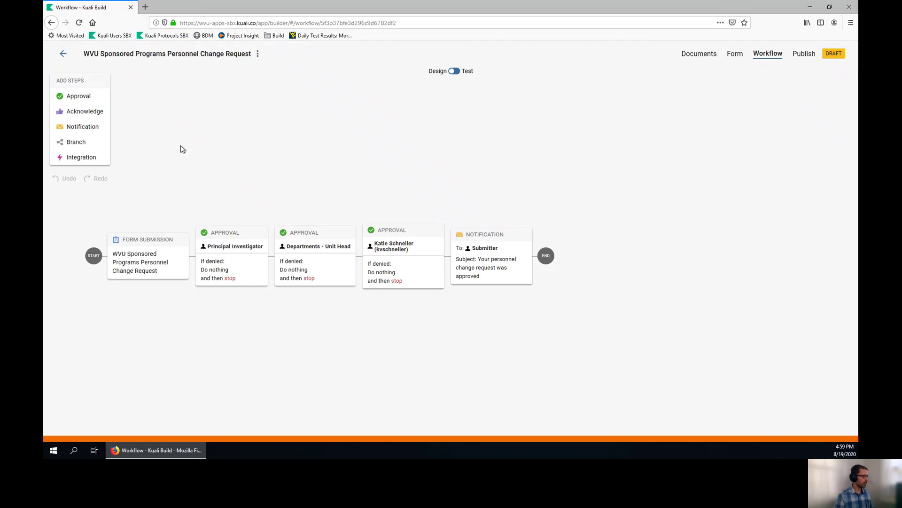
{"action": "left_click_drag", "start_coordinate": [74, 140], "coordinate": [440, 150]}
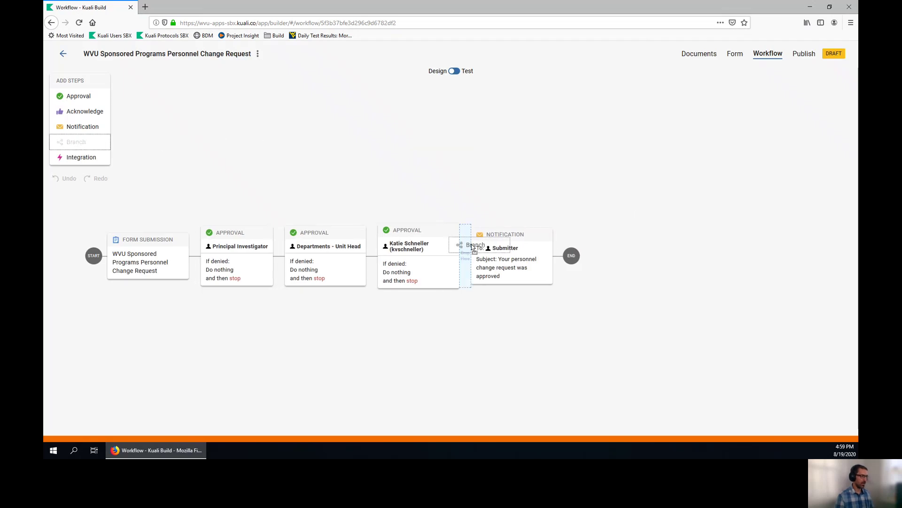
{"action": "left_click_drag", "start_coordinate": [472, 244], "coordinate": [467, 250]}
{"action": "left_click_drag", "start_coordinate": [586, 246], "coordinate": [520, 252]}
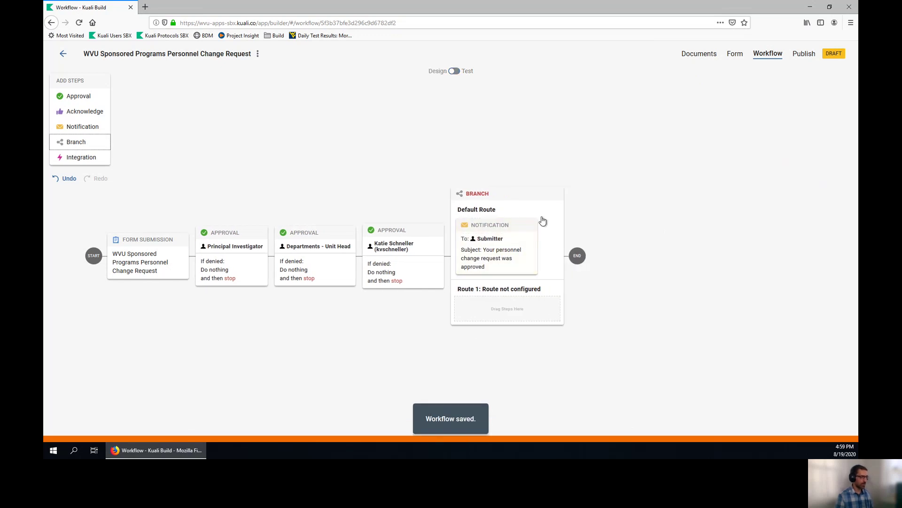
Step: Set Route 1's rule to 'Nature of the request' is 'I am making this request on behalf of someone else' and save
{"action": "left_click", "coordinate": [501, 196]}
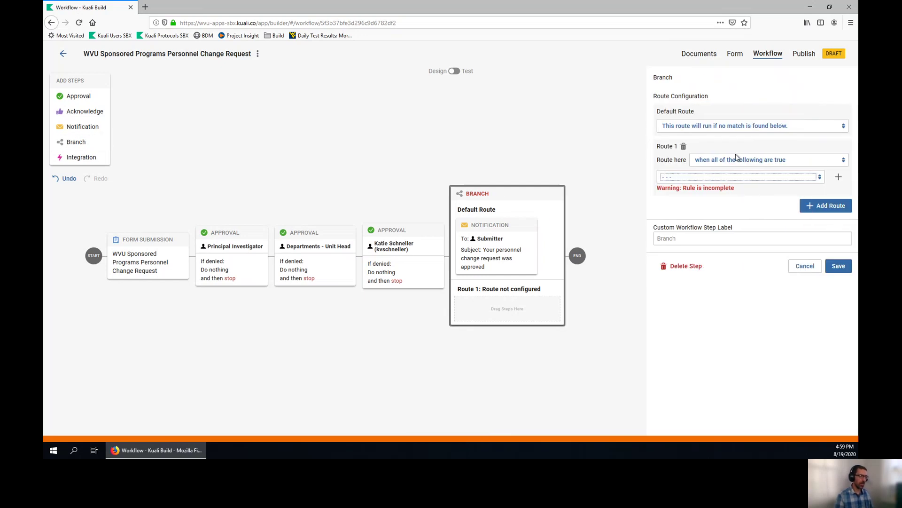
{"action": "left_click", "coordinate": [727, 181]}
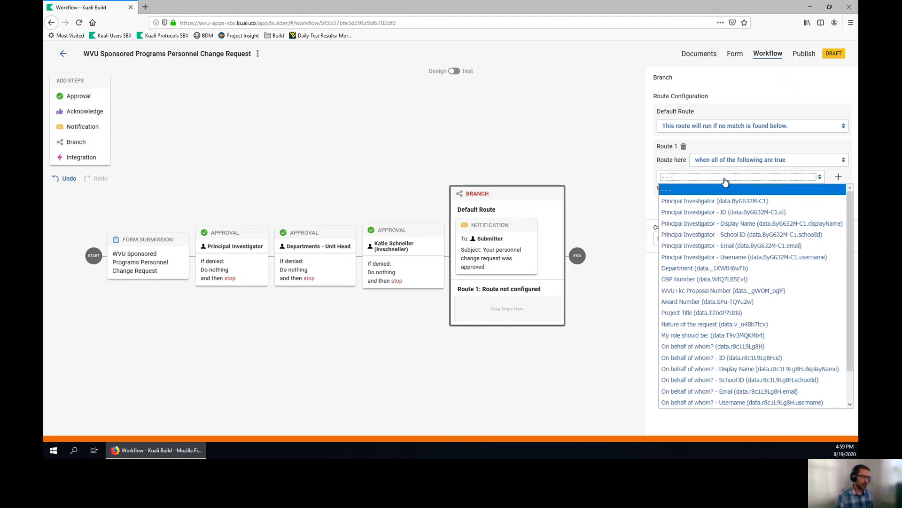
{"action": "left_click", "coordinate": [687, 324]}
{"action": "left_click", "coordinate": [762, 177]}
{"action": "left_click", "coordinate": [755, 200]}
{"action": "left_click", "coordinate": [793, 177]}
{"action": "left_click", "coordinate": [746, 235]}
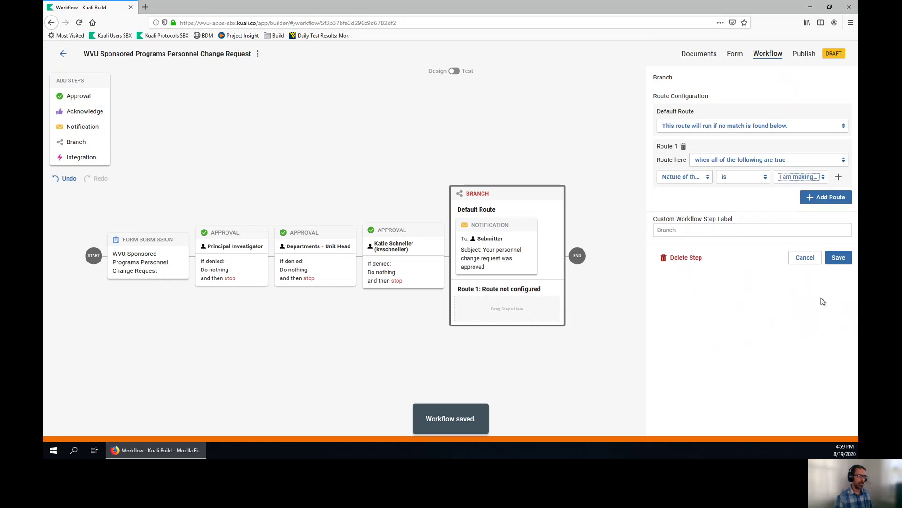
{"action": "left_click", "coordinate": [838, 260]}
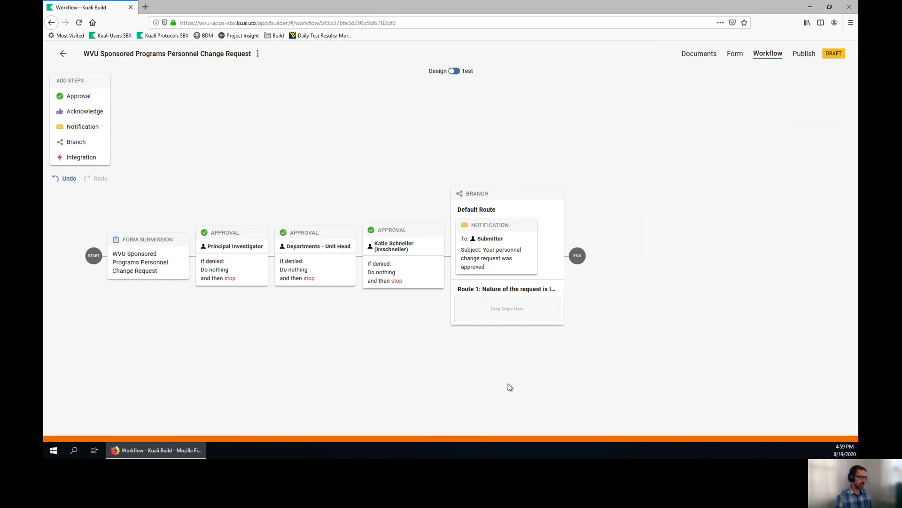
{"action": "left_click", "coordinate": [494, 226]}
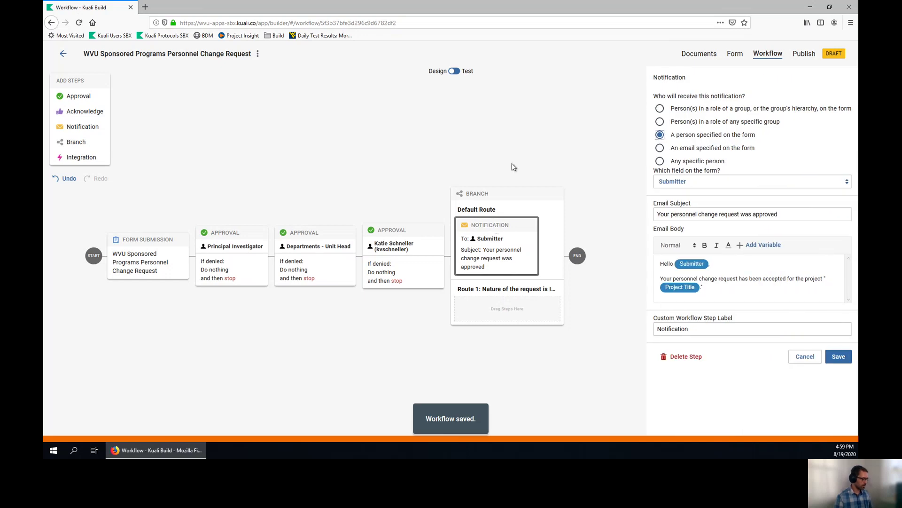
Step: Duplicate the notification step into Route 1 and address it to 'On behalf of whom?'
{"action": "key", "text": "ctrl+c"}
{"action": "key", "text": "ctrl+v"}
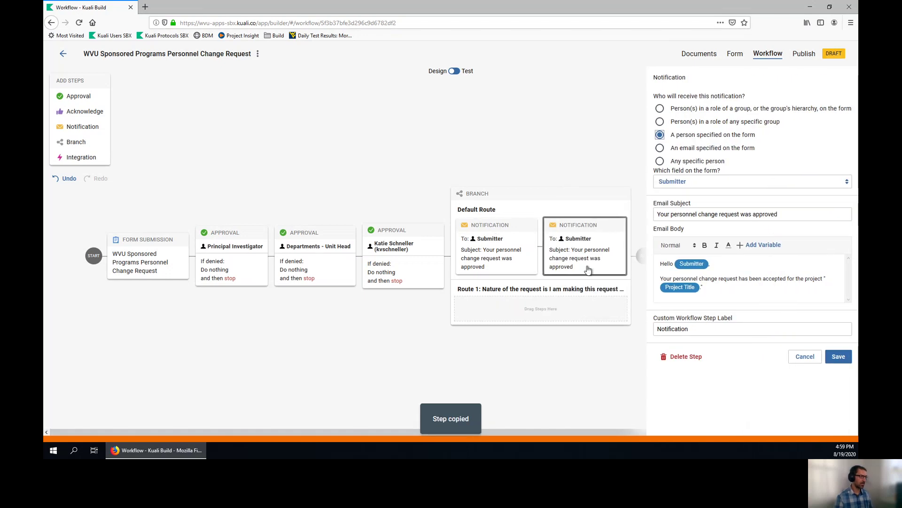
{"action": "left_click_drag", "start_coordinate": [585, 227], "coordinate": [528, 313]}
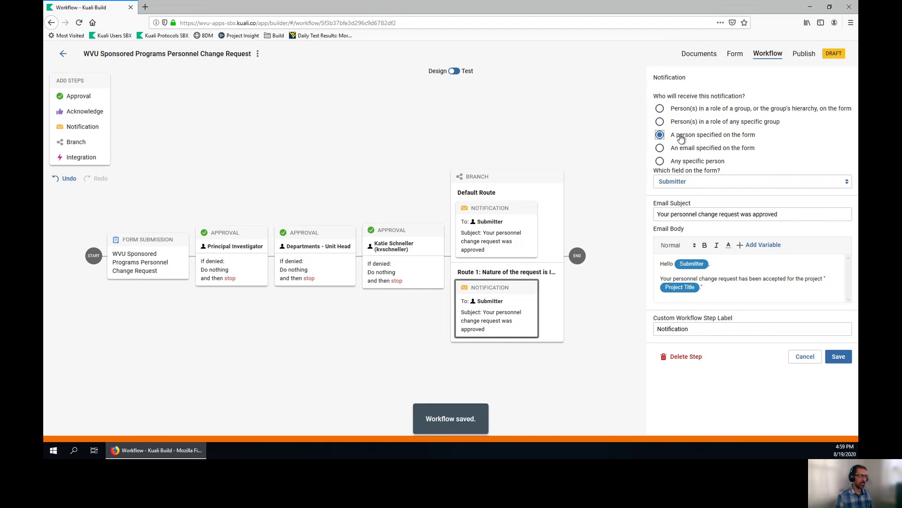
{"action": "left_click", "coordinate": [726, 182]}
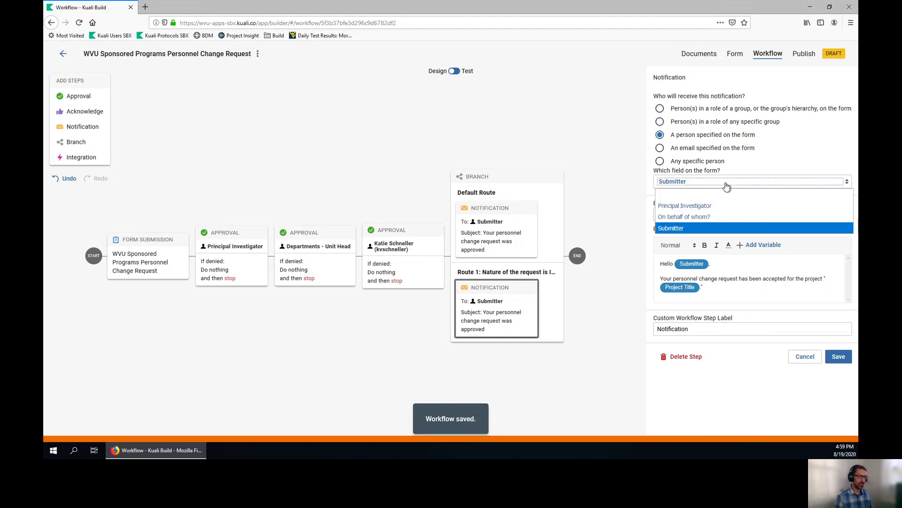
{"action": "left_click", "coordinate": [683, 219]}
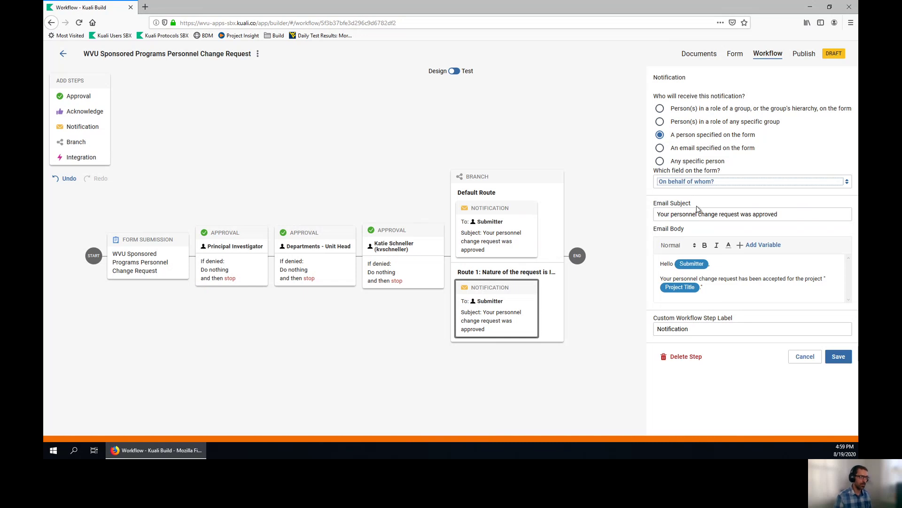
Step: Replace the greeting's Submitter variable with the On behalf of whom? person's name and save
{"action": "left_click", "coordinate": [715, 262]}
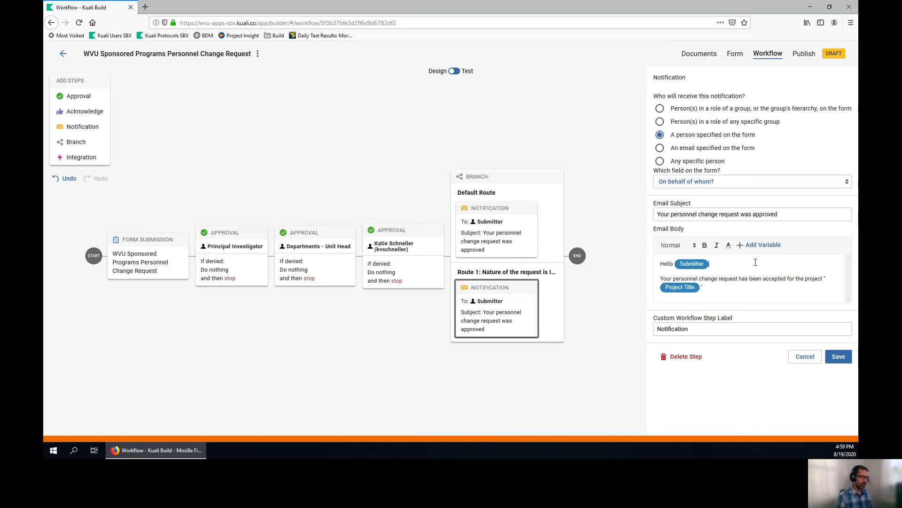
{"action": "key", "text": "BackSpace"}
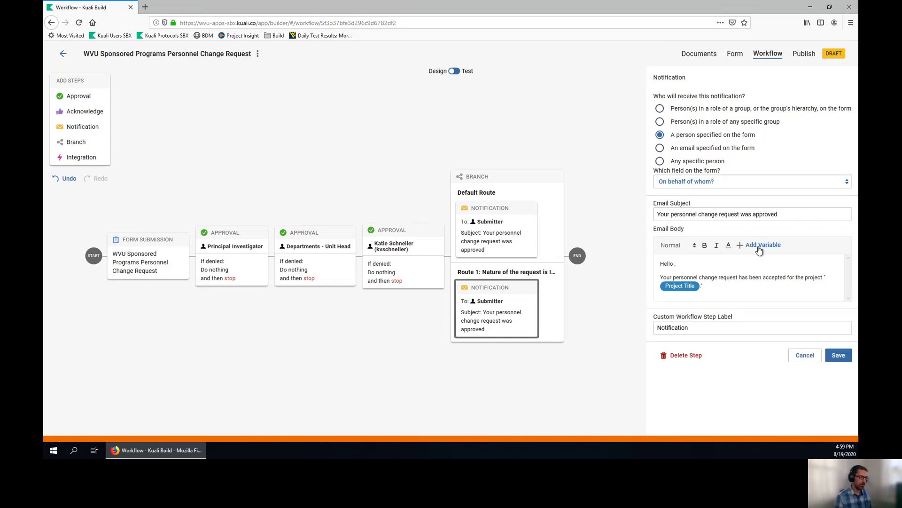
{"action": "left_click", "coordinate": [762, 243]}
{"action": "left_click", "coordinate": [719, 274]}
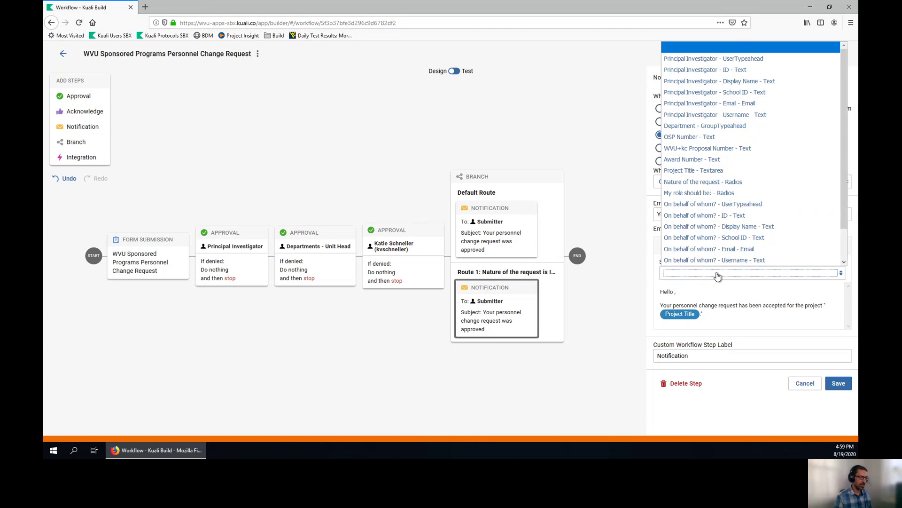
{"action": "left_click", "coordinate": [712, 228]}
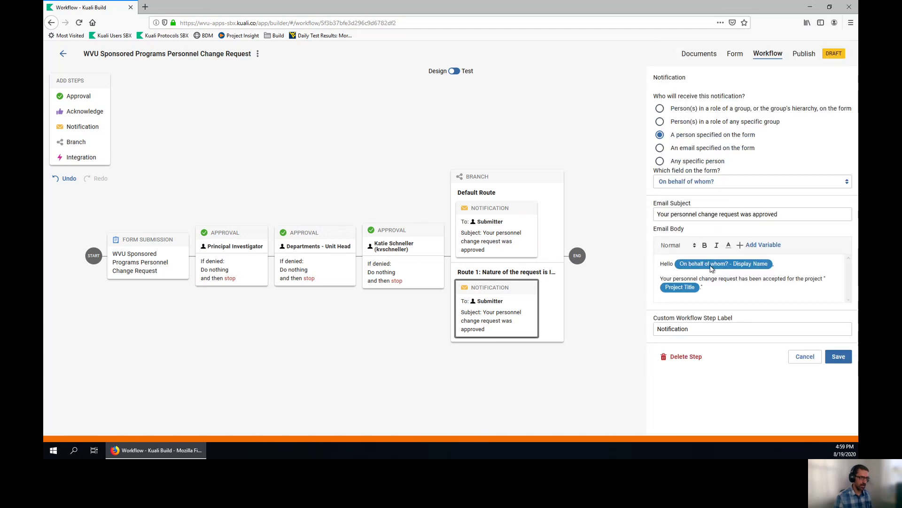
{"action": "left_click", "coordinate": [838, 357]}
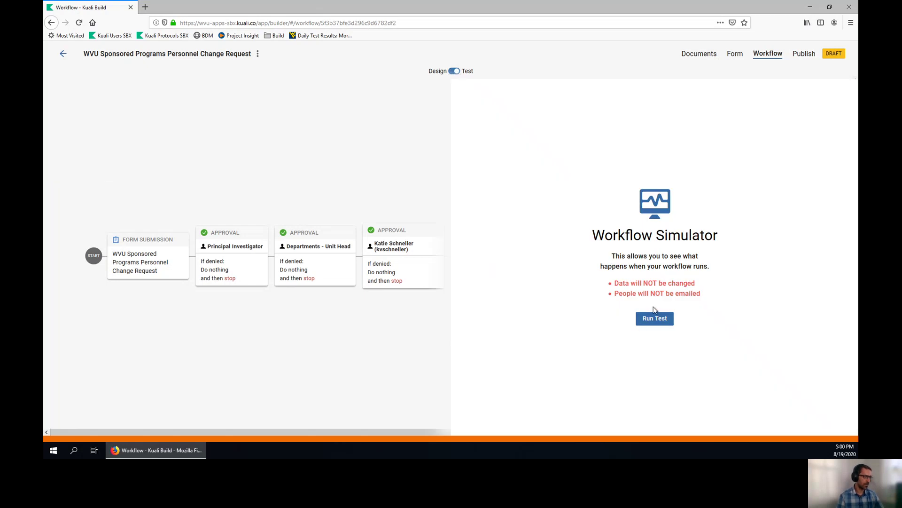
Step: Start a test run and enter a Principal Investigator, department Orthopaedics and project title 'asdf'
{"action": "left_click", "coordinate": [654, 318]}
{"action": "left_click", "coordinate": [512, 186]}
{"action": "type", "text": "rovegno"}
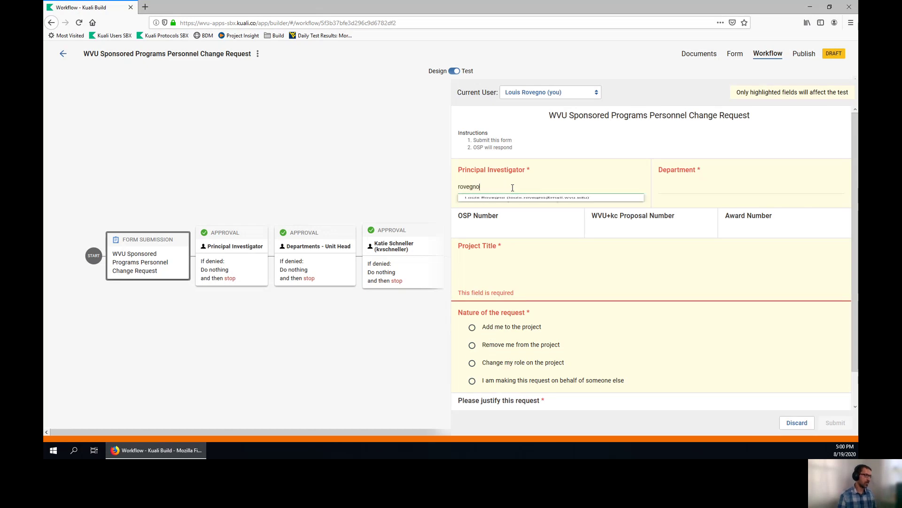
{"action": "left_click", "coordinate": [508, 212]}
{"action": "left_click", "coordinate": [687, 186]}
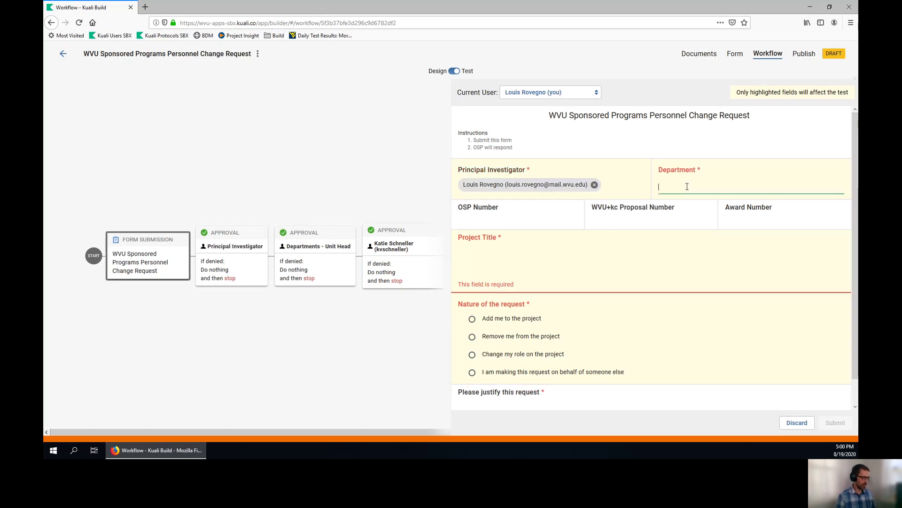
{"action": "type", "text": "ortho"}
{"action": "left_click", "coordinate": [681, 202]}
{"action": "left_click", "coordinate": [484, 263]}
{"action": "type", "text": "asdf"}
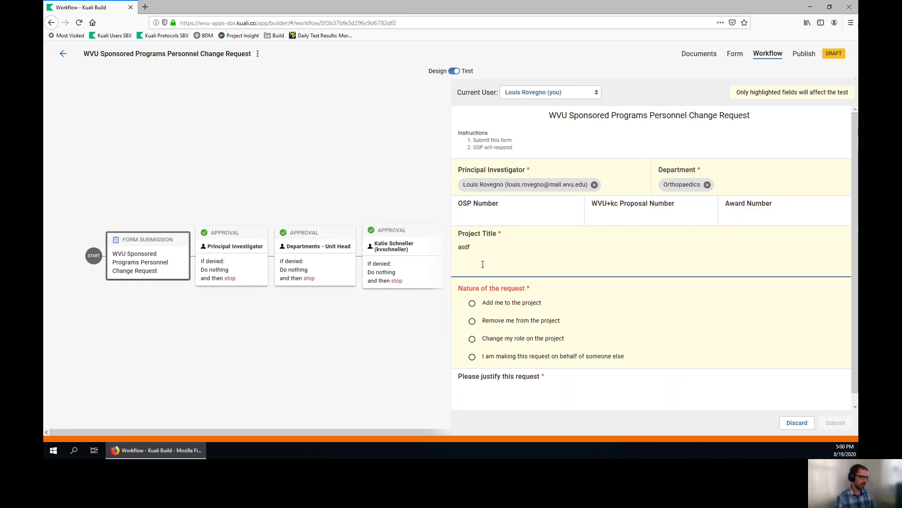
Step: Request being added to the project as Co-Investigator with justification 'asd' and submit
{"action": "scroll", "coordinate": [478, 281], "scroll_direction": "down", "scroll_amount": 1}
{"action": "left_click", "coordinate": [473, 293]}
{"action": "left_click", "coordinate": [704, 296]}
{"action": "left_click", "coordinate": [574, 375]}
{"action": "type", "text": "asd"}
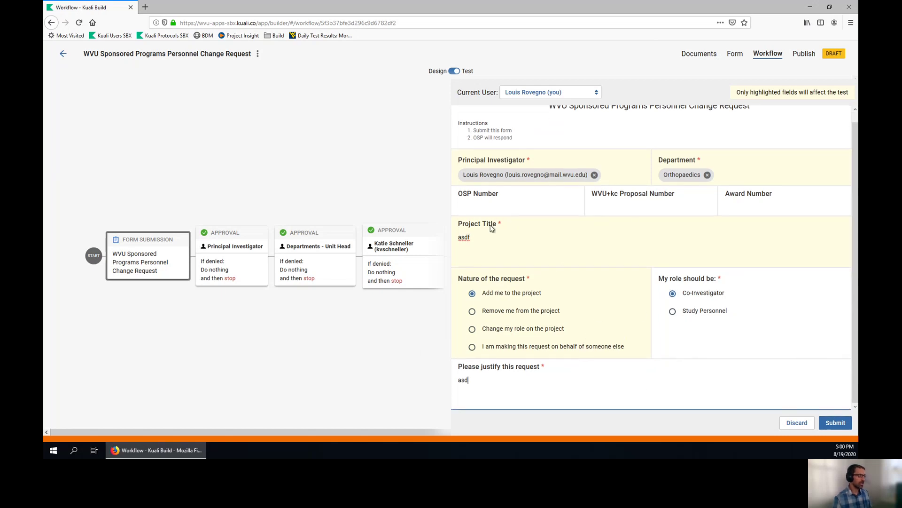
{"action": "left_click", "coordinate": [829, 423]}
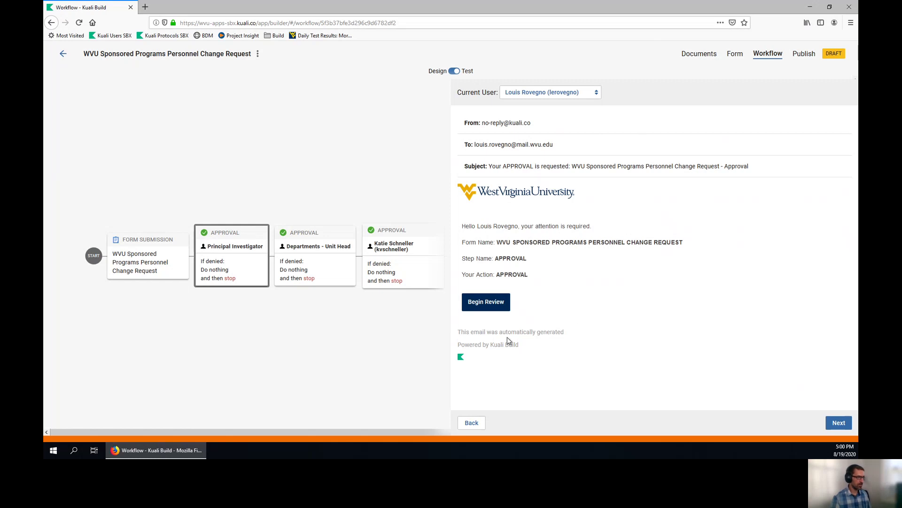
Step: Approve the test request as principal investigator, unit head and third approver
{"action": "left_click", "coordinate": [491, 303]}
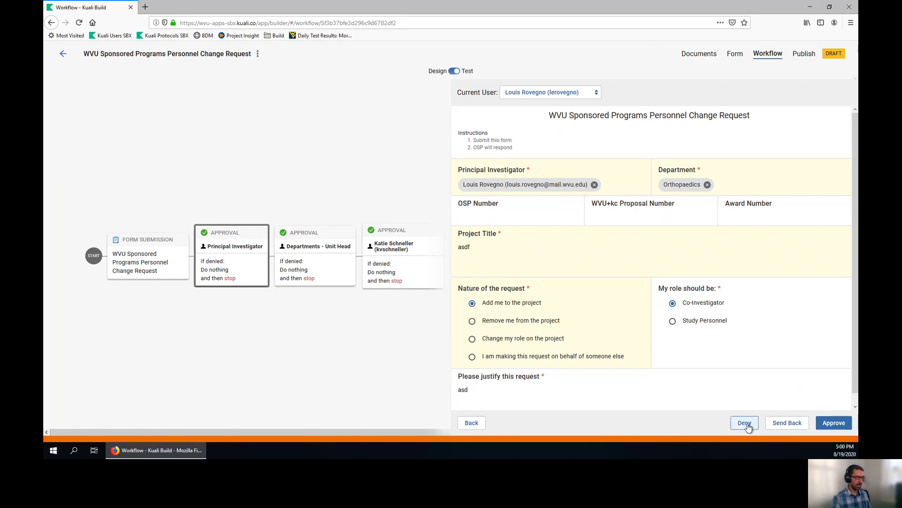
{"action": "left_click", "coordinate": [835, 423]}
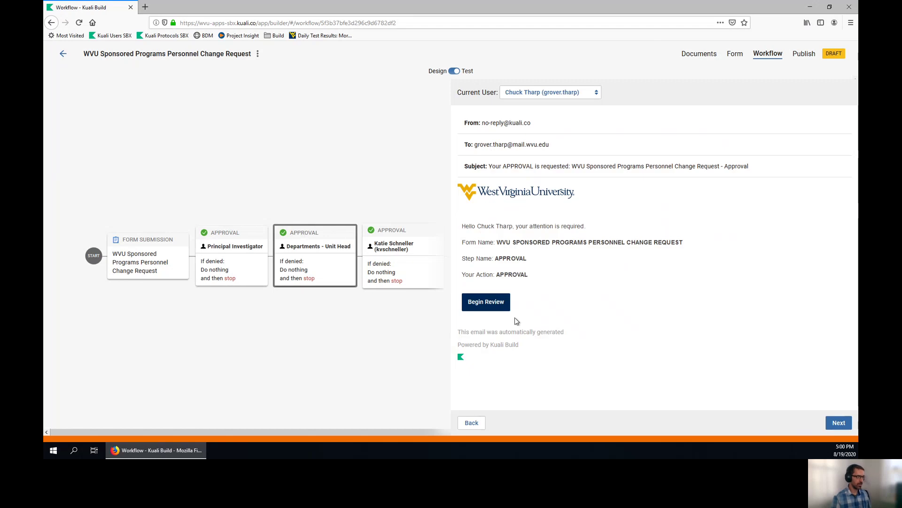
{"action": "left_click", "coordinate": [837, 422]}
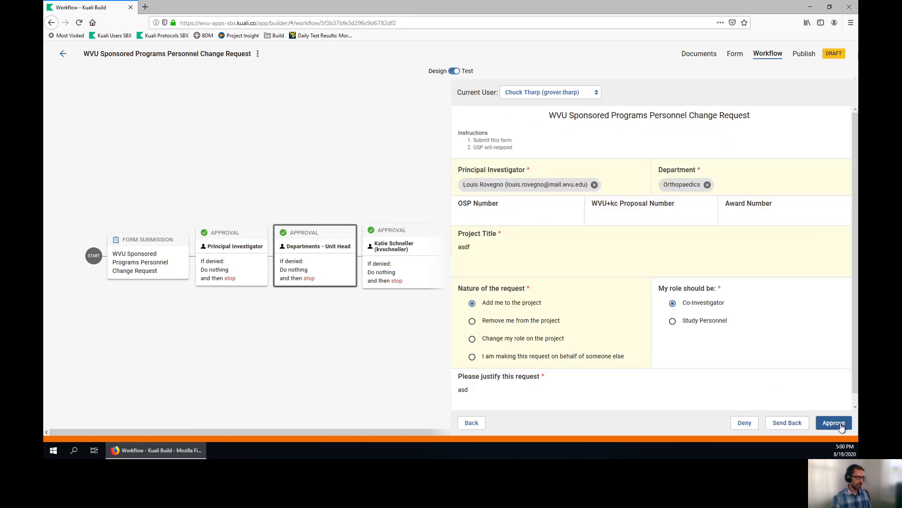
{"action": "left_click", "coordinate": [835, 423]}
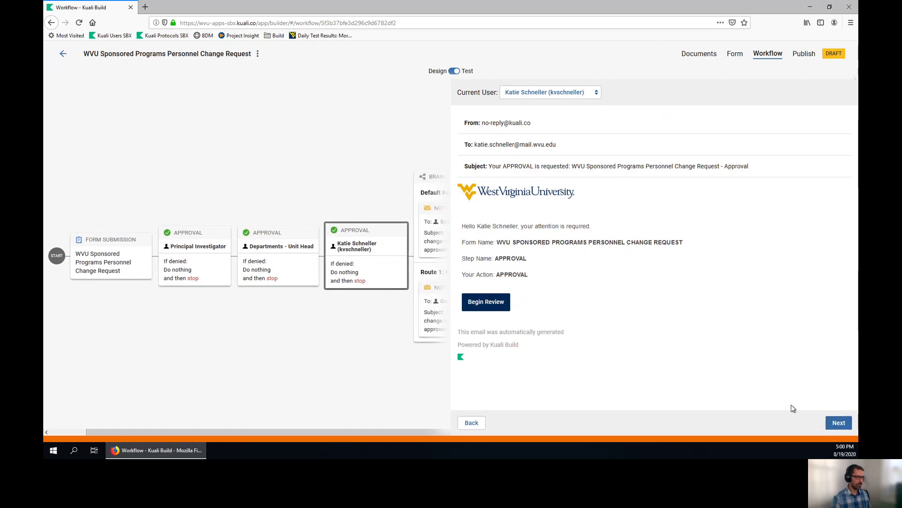
{"action": "left_click", "coordinate": [843, 426]}
{"action": "left_click", "coordinate": [833, 422]}
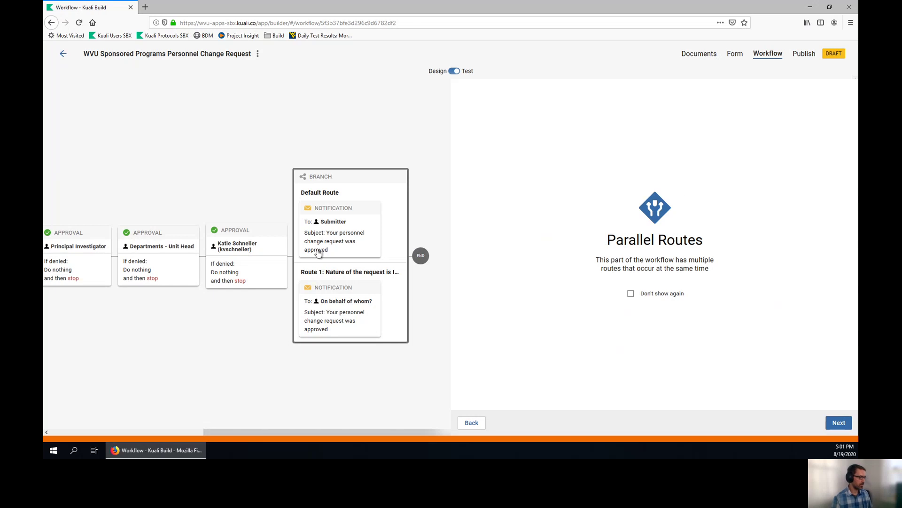
Step: Advance through the parallel routes and Default Route notification to the end, then return to design mode
{"action": "left_click", "coordinate": [834, 423]}
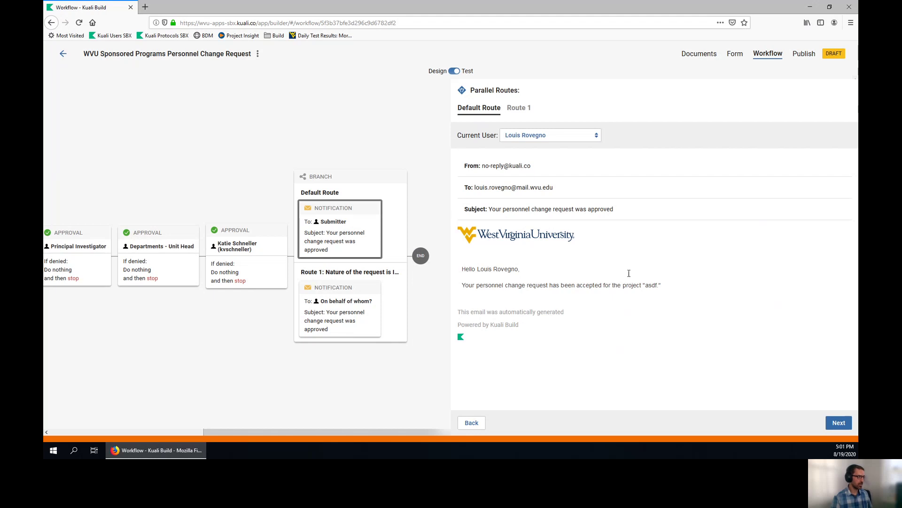
{"action": "left_click", "coordinate": [839, 422]}
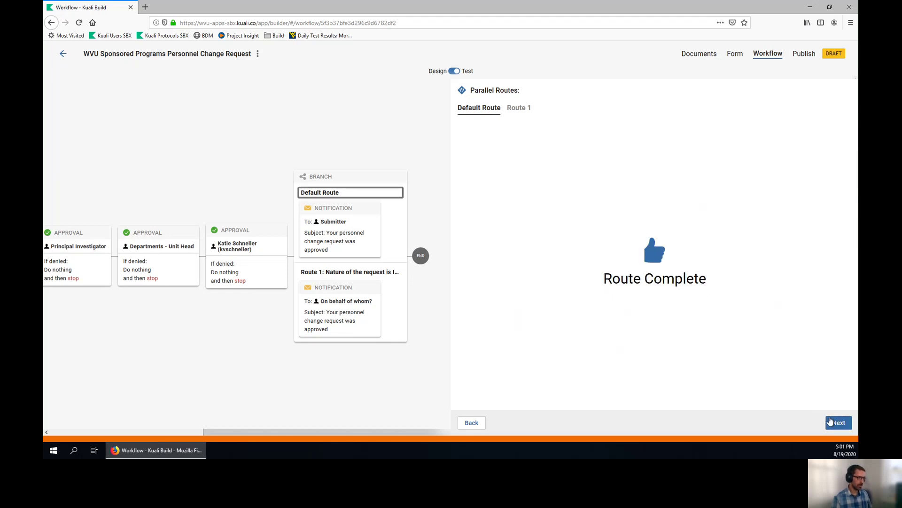
{"action": "left_click", "coordinate": [838, 422]}
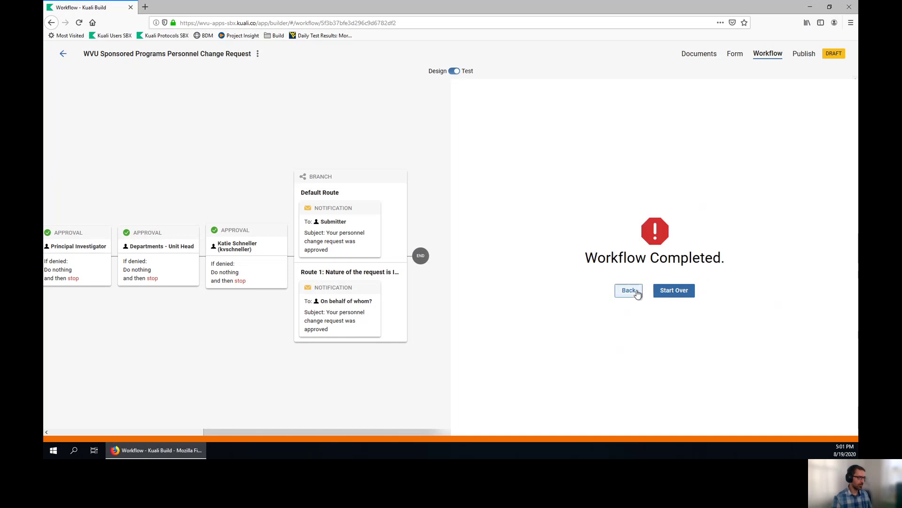
{"action": "left_click", "coordinate": [637, 292]}
{"action": "left_click", "coordinate": [454, 71]}
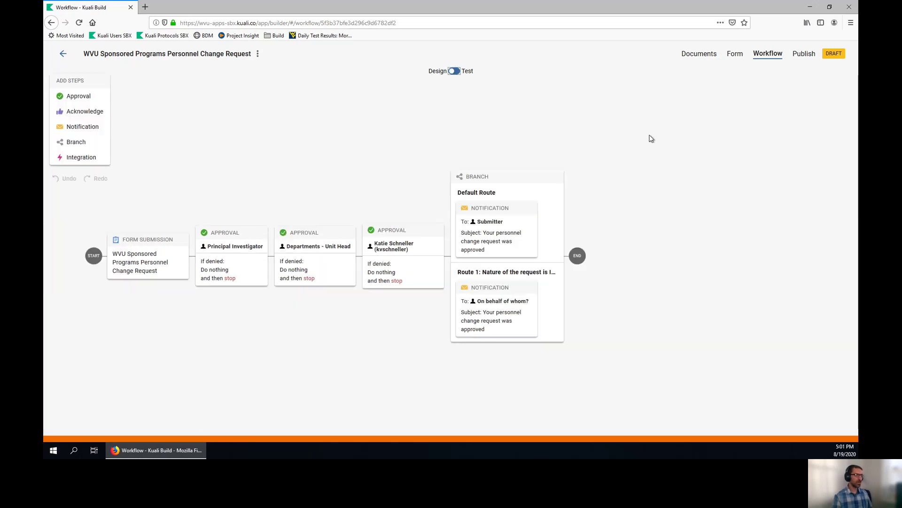
Step: In the app's Permissions, uncheck Create documents for All Anonymous Users
{"action": "left_click", "coordinate": [258, 55]}
{"action": "left_click", "coordinate": [182, 99]}
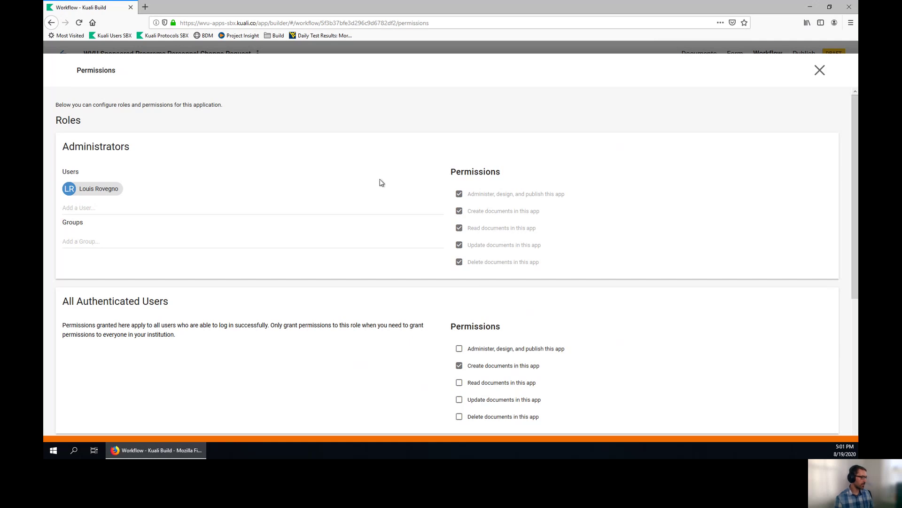
{"action": "scroll", "coordinate": [357, 235], "scroll_direction": "down", "scroll_amount": 3}
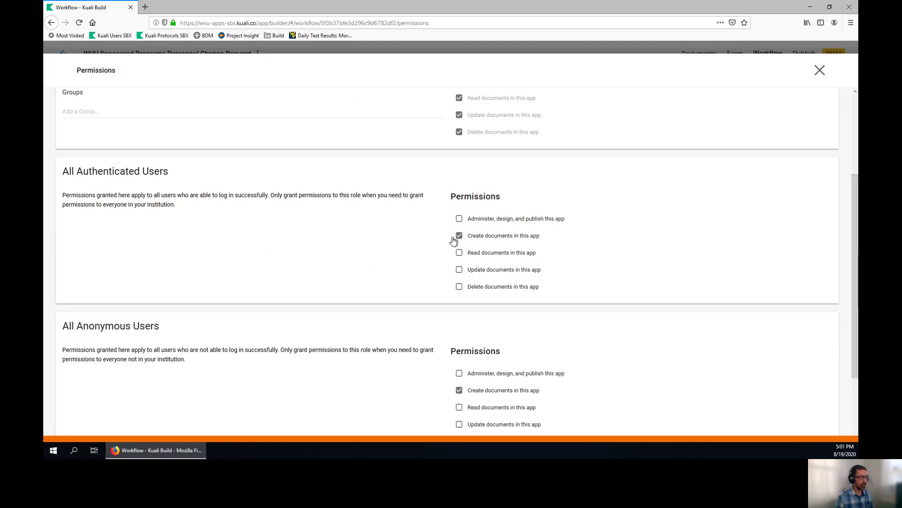
{"action": "scroll", "coordinate": [374, 244], "scroll_direction": "down", "scroll_amount": 3}
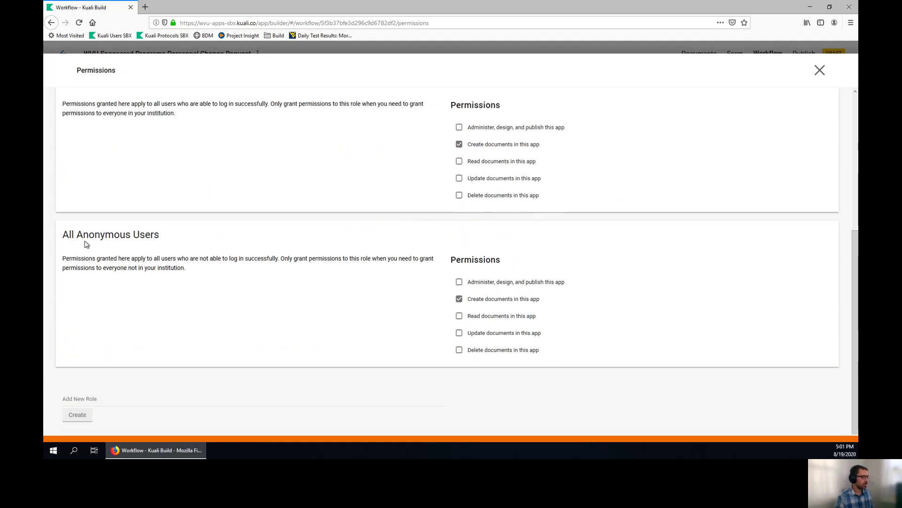
{"action": "left_click", "coordinate": [459, 299]}
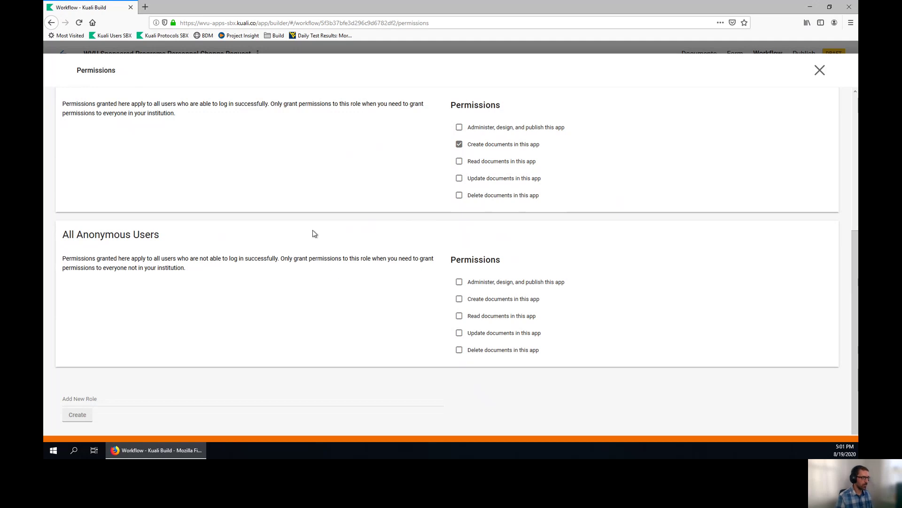
{"action": "scroll", "coordinate": [249, 170], "scroll_direction": "up", "scroll_amount": 1}
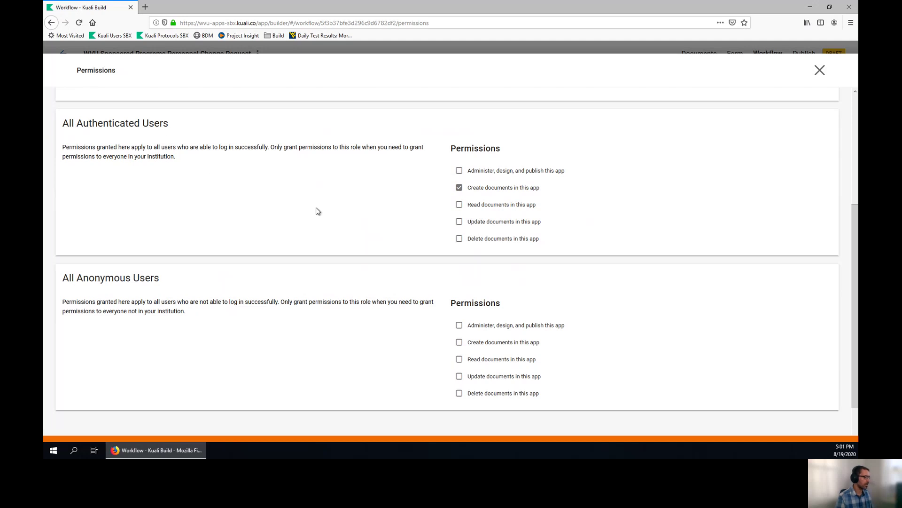
{"action": "scroll", "coordinate": [327, 239], "scroll_direction": "down", "scroll_amount": 1}
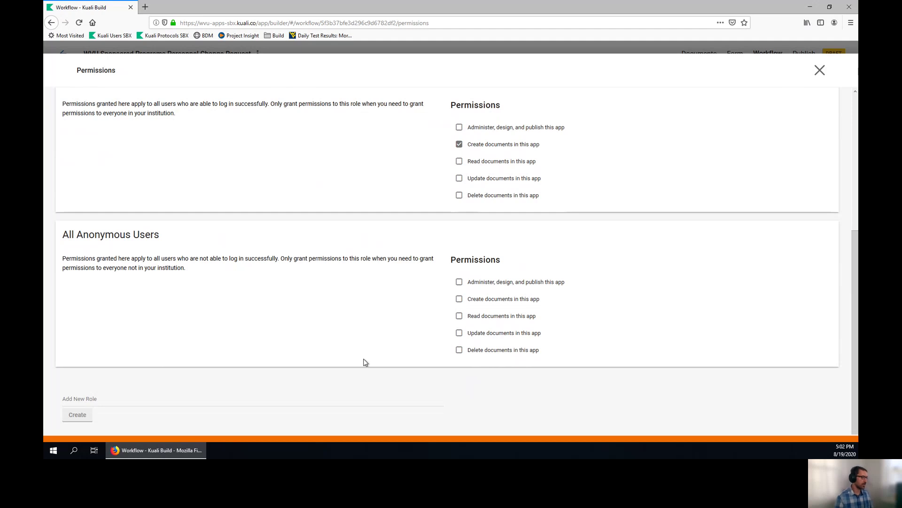
Step: Close the permissions settings and open Groups from the Build home options
{"action": "left_click", "coordinate": [820, 70]}
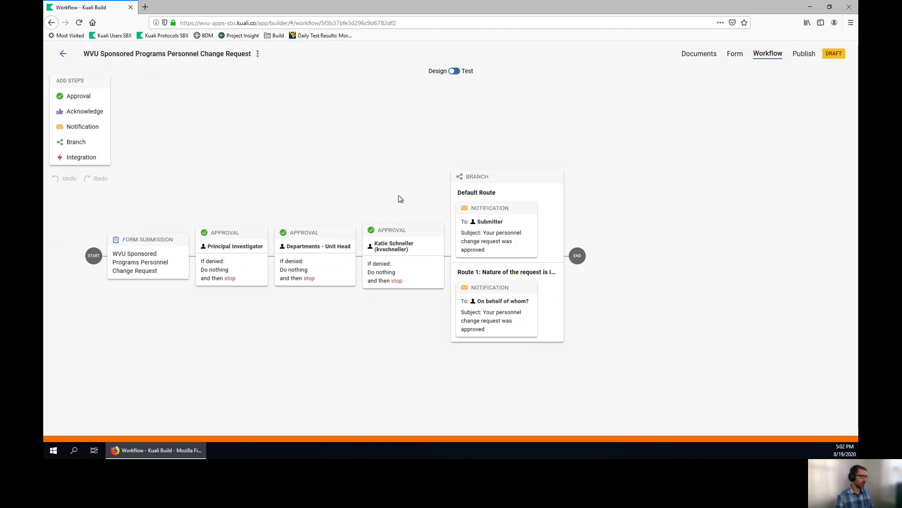
{"action": "left_click", "coordinate": [63, 54]}
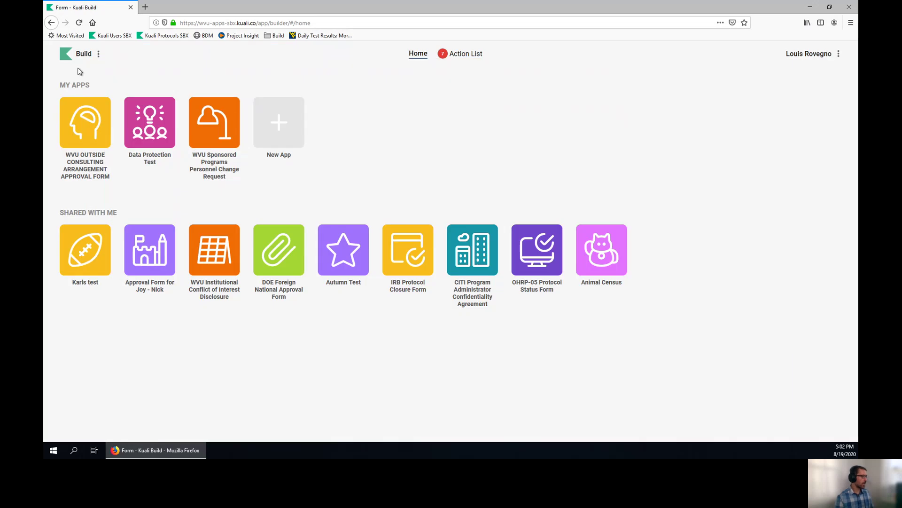
{"action": "left_click", "coordinate": [98, 54]}
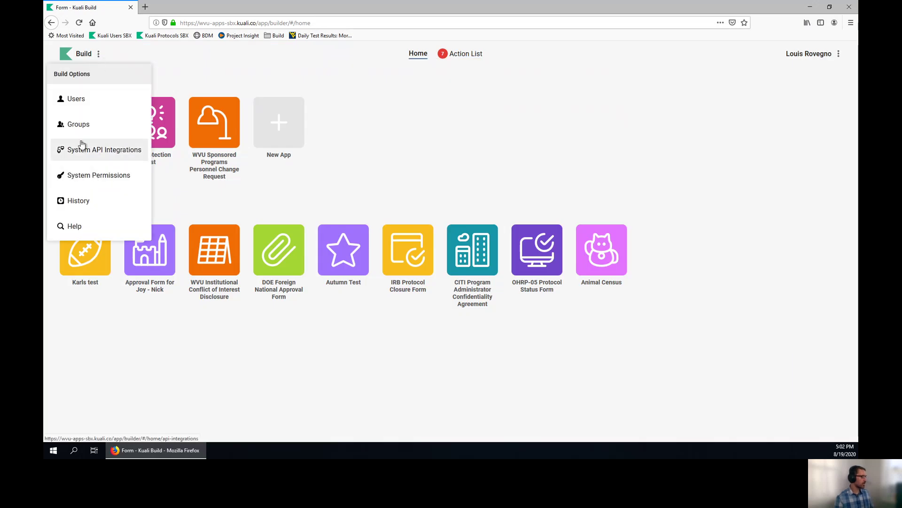
{"action": "left_click", "coordinate": [75, 125]}
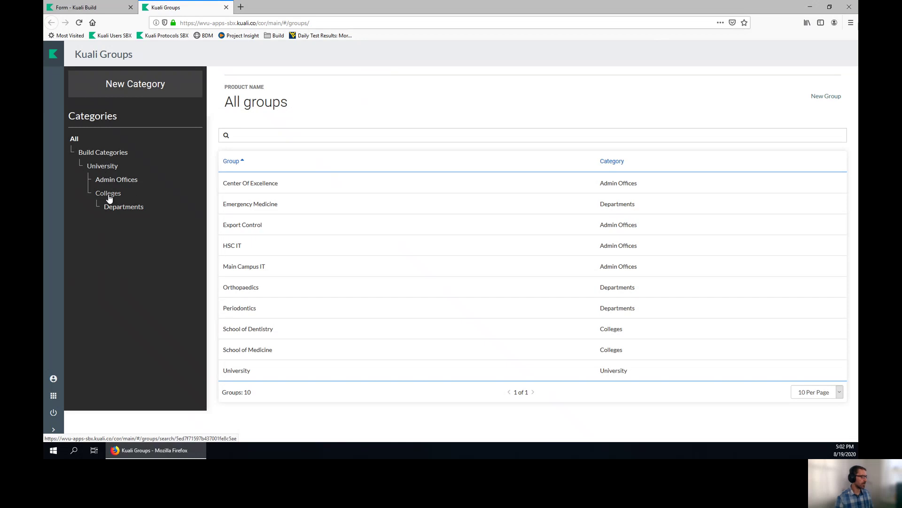
Step: Filter to Departments, view the Orthopaedics group, go back, and close Kuali Groups
{"action": "left_click", "coordinate": [120, 209]}
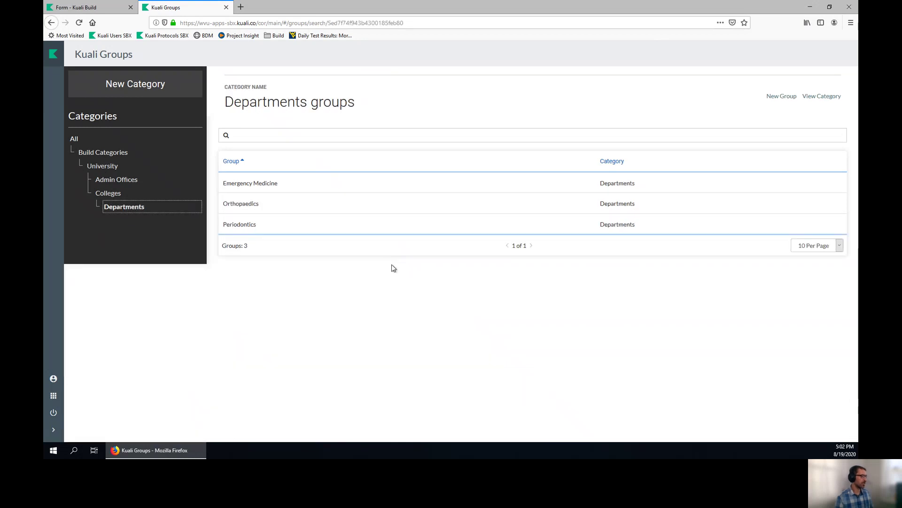
{"action": "left_click", "coordinate": [242, 208]}
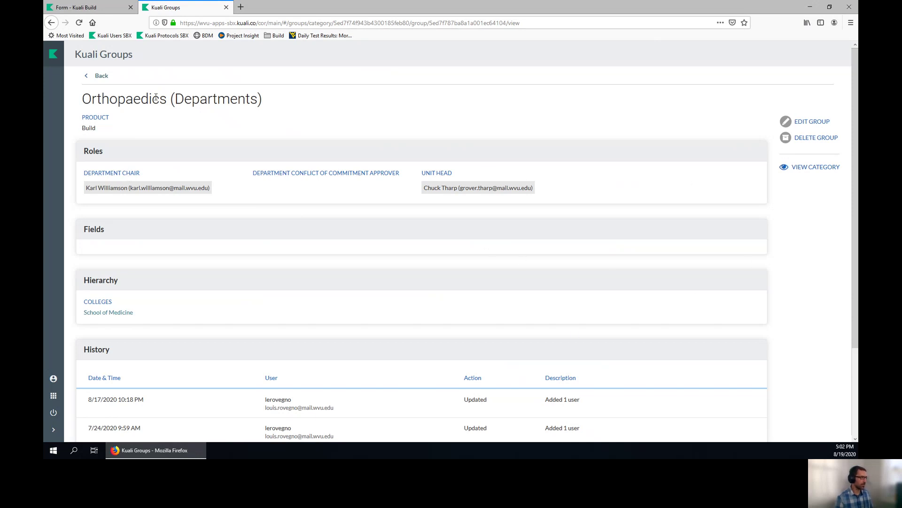
{"action": "left_click", "coordinate": [99, 76]}
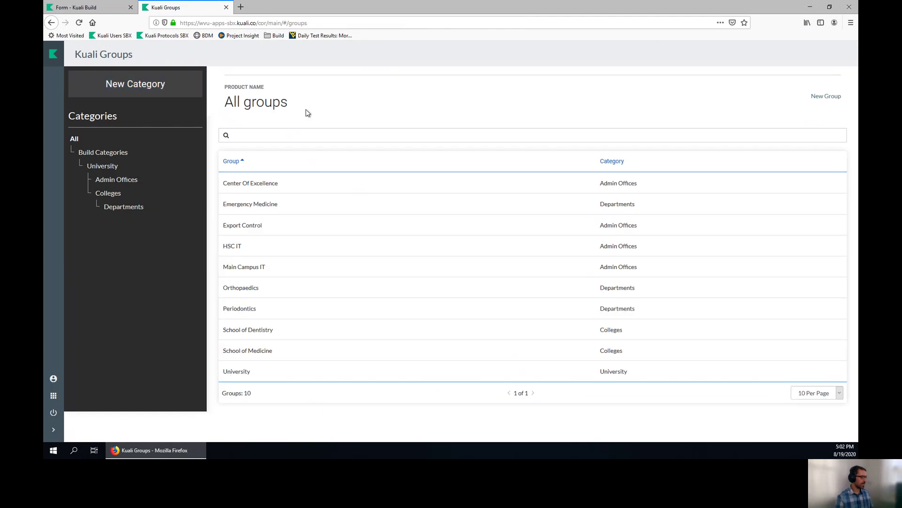
{"action": "left_click", "coordinate": [227, 7]}
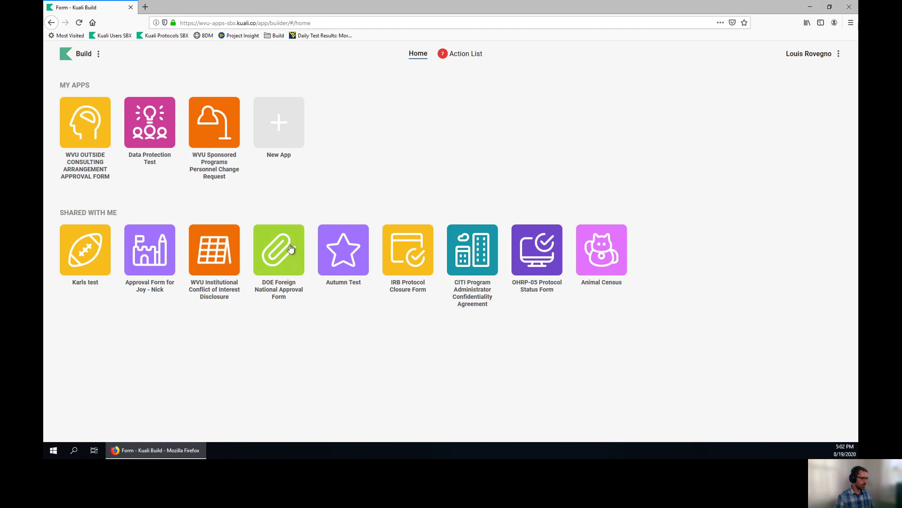
Step: Open the DOE Foreign National Approval Form's documents and view a completed document's status and form
{"action": "left_click", "coordinate": [260, 251]}
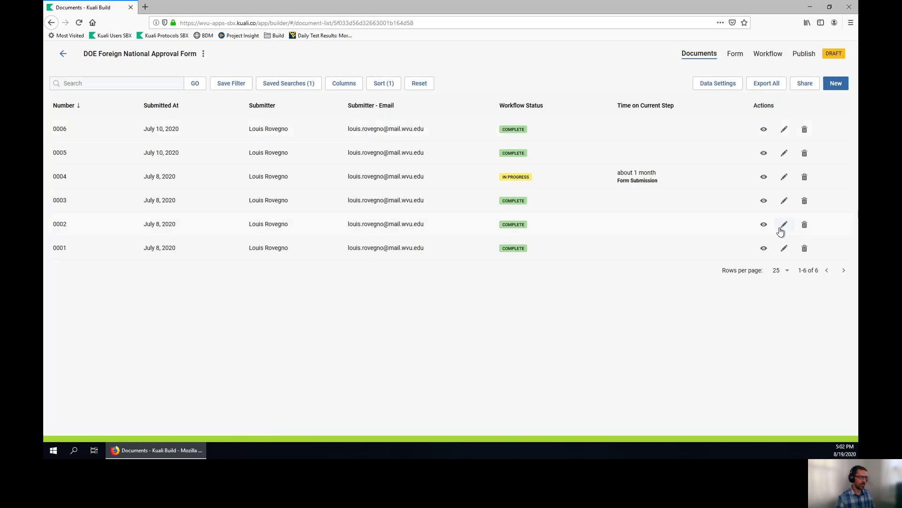
{"action": "left_click", "coordinate": [763, 249]}
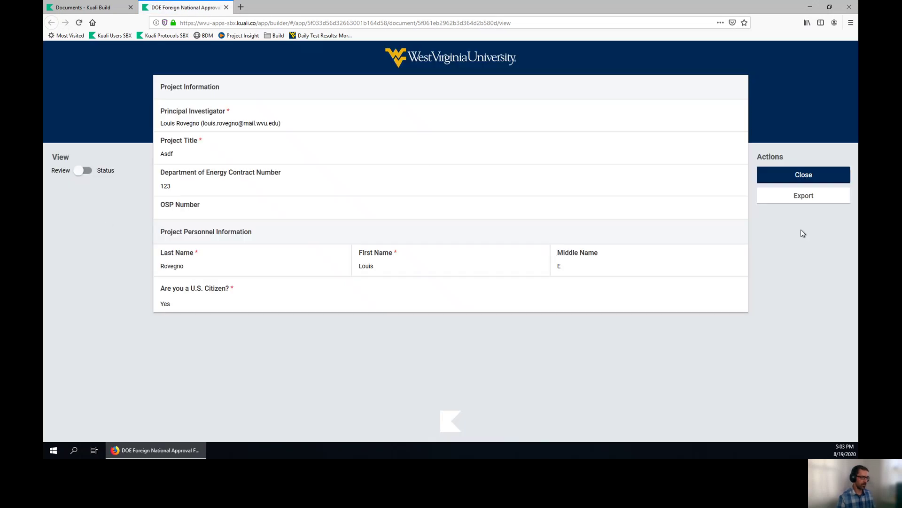
{"action": "left_click", "coordinate": [81, 171]}
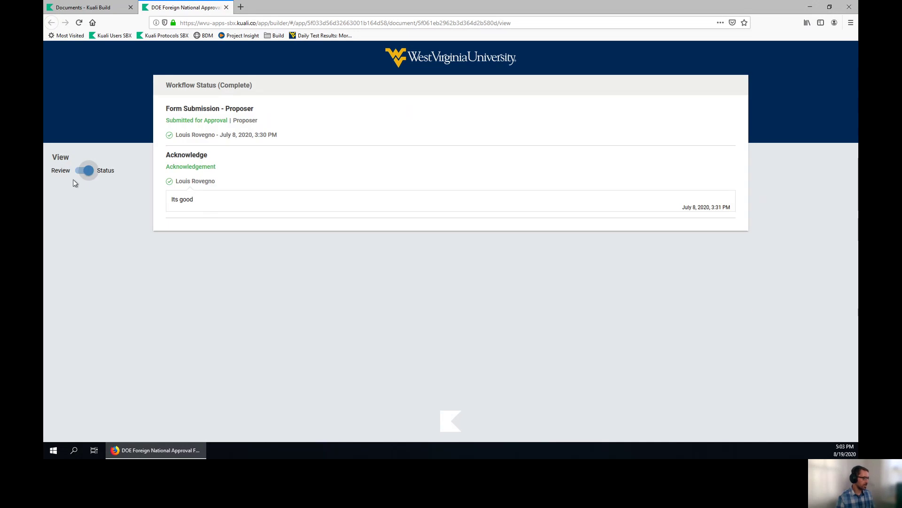
{"action": "left_click", "coordinate": [91, 178]}
{"action": "left_click", "coordinate": [766, 179]}
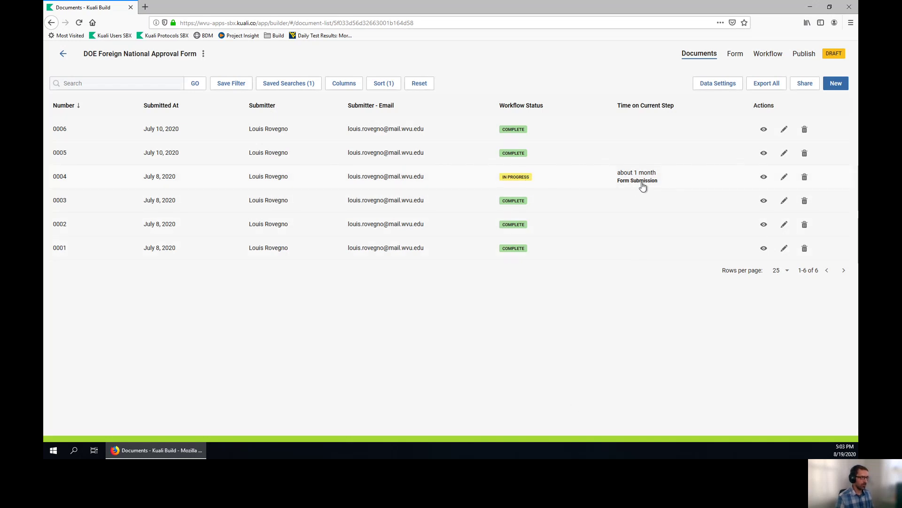
Step: Skip document 0004's waiting resubmission step with comment 'Admin assist', then save and close it
{"action": "left_click", "coordinate": [784, 177]}
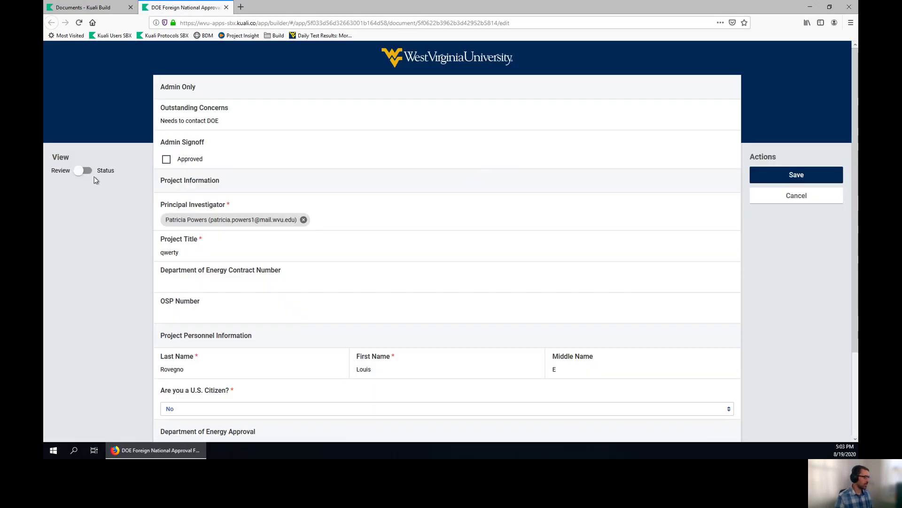
{"action": "left_click", "coordinate": [83, 172]}
{"action": "scroll", "coordinate": [284, 242], "scroll_direction": "down", "scroll_amount": 2}
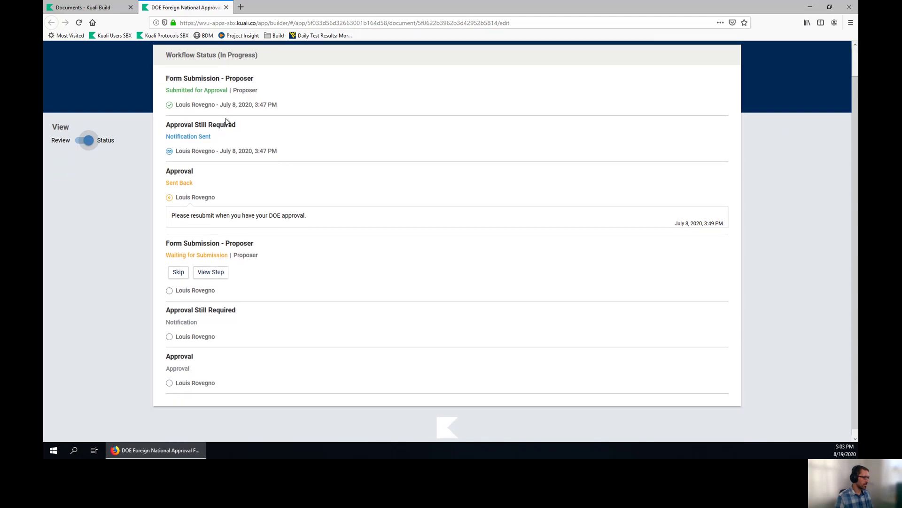
{"action": "left_click", "coordinate": [178, 265]}
{"action": "type", "text": "Admin assist"}
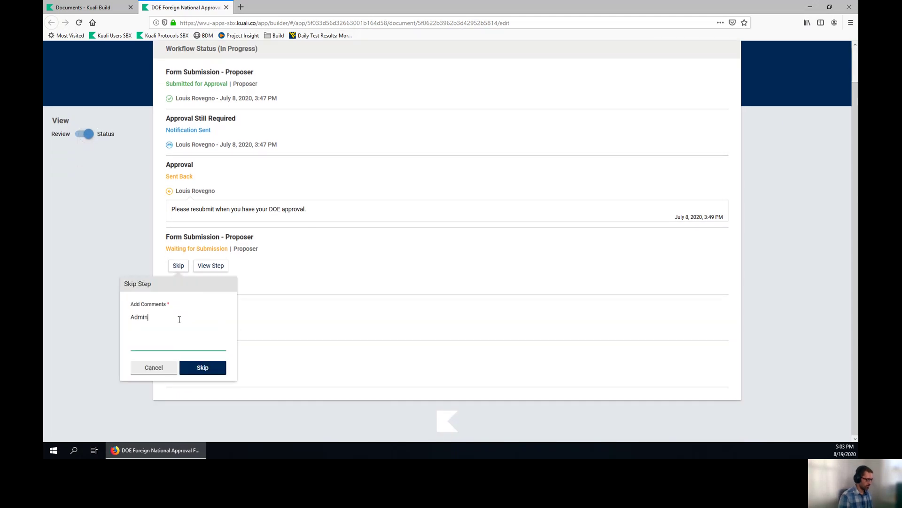
{"action": "left_click", "coordinate": [202, 367]}
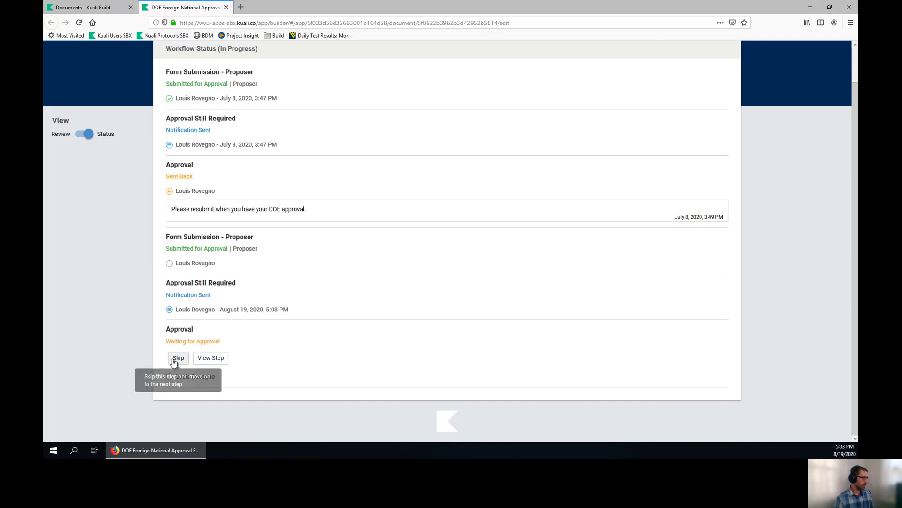
{"action": "left_click", "coordinate": [87, 135]}
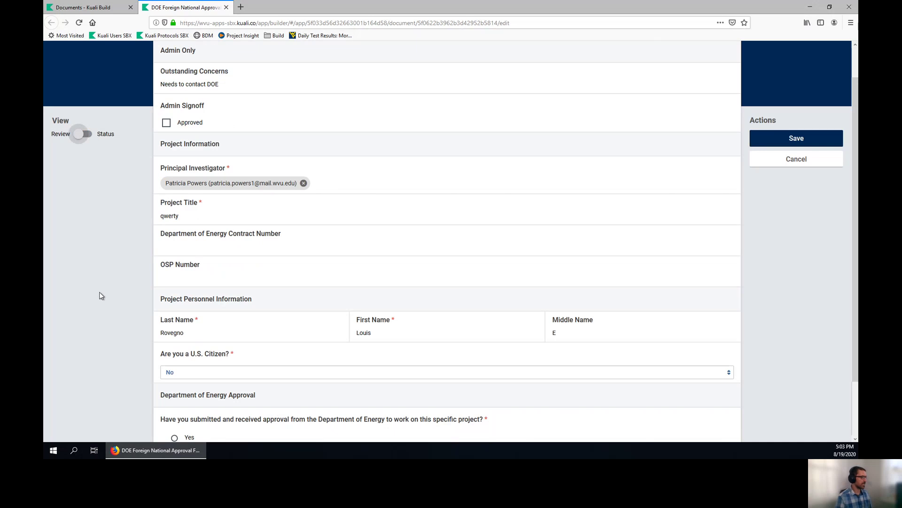
{"action": "left_click", "coordinate": [781, 140]}
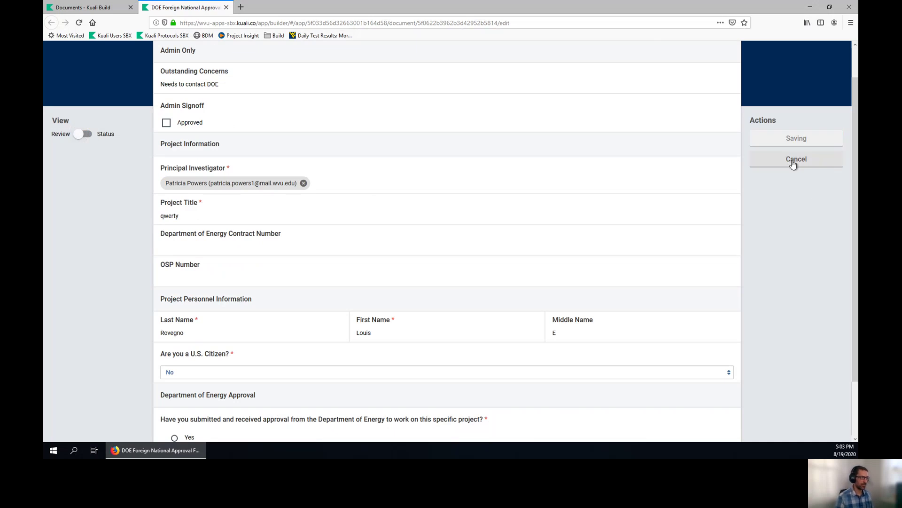
{"action": "left_click", "coordinate": [794, 160]}
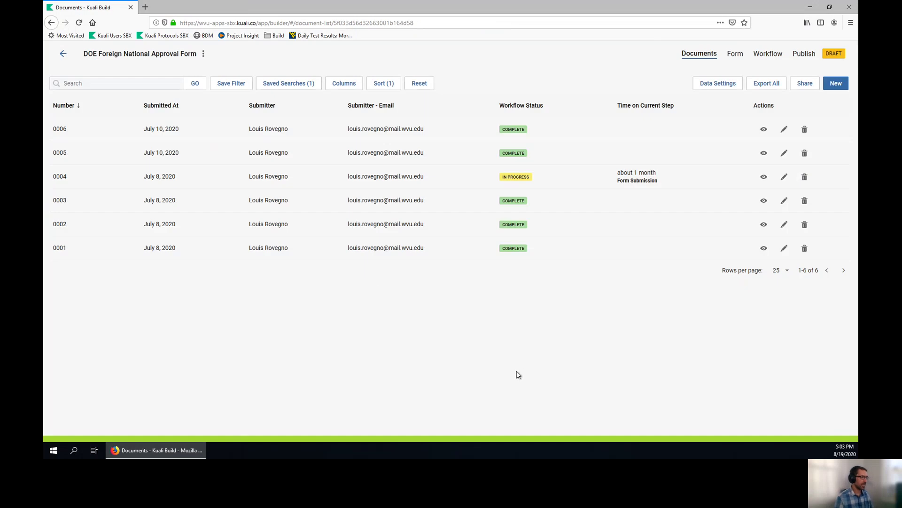